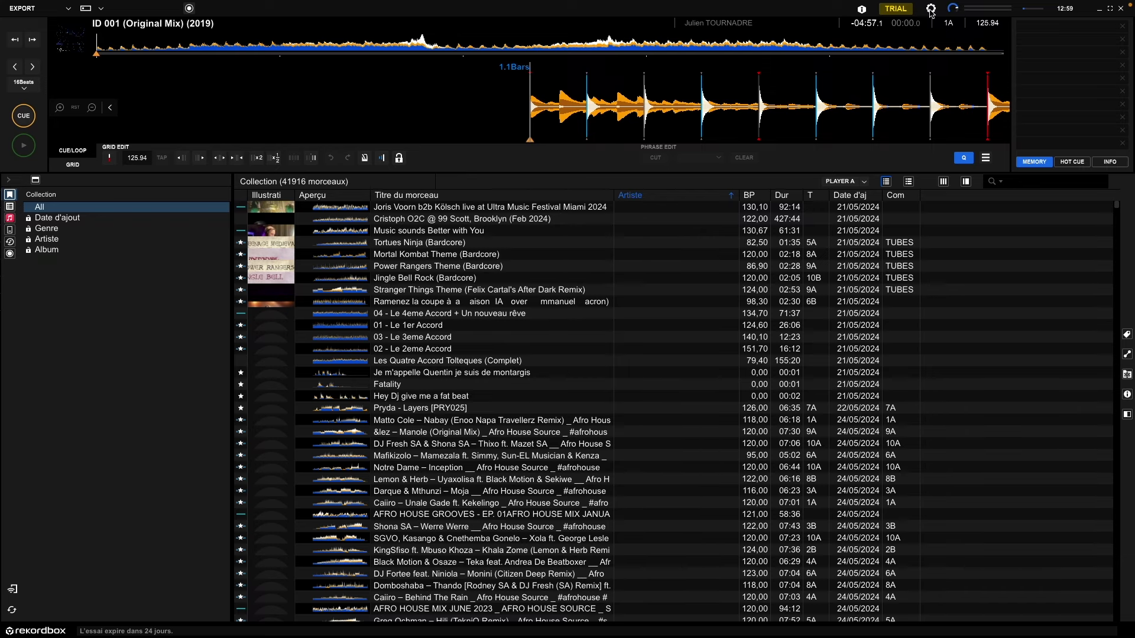
Open the preferences and review the CLOUD settings for Library Sync and DJ equipment link, dismissing the Dropbox notice.
left_click(930, 9)
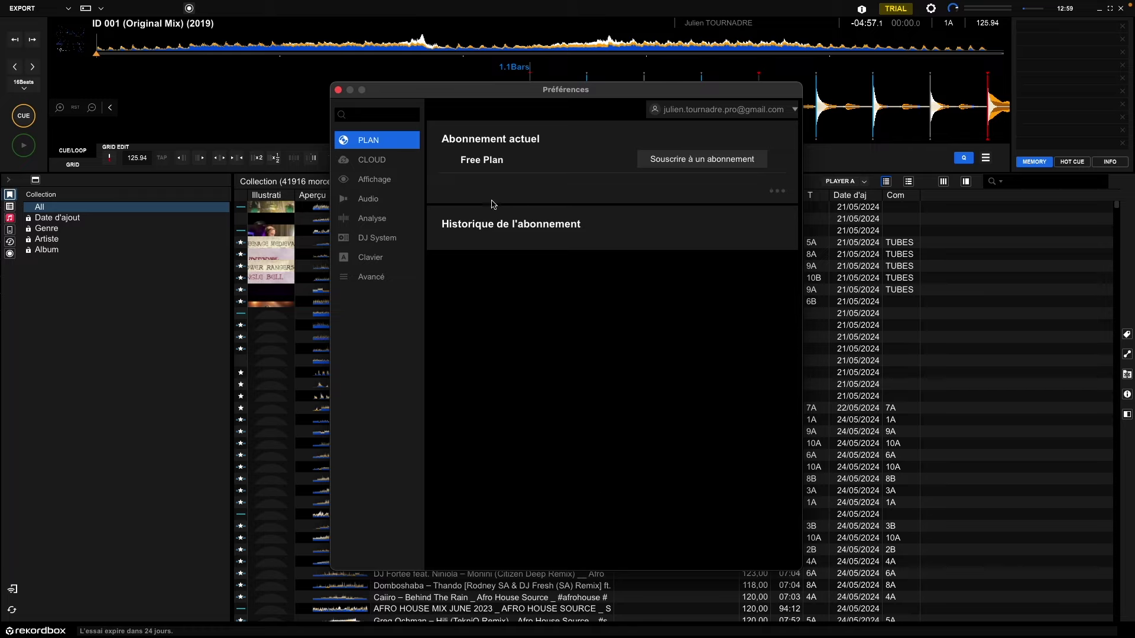
left_click(368, 165)
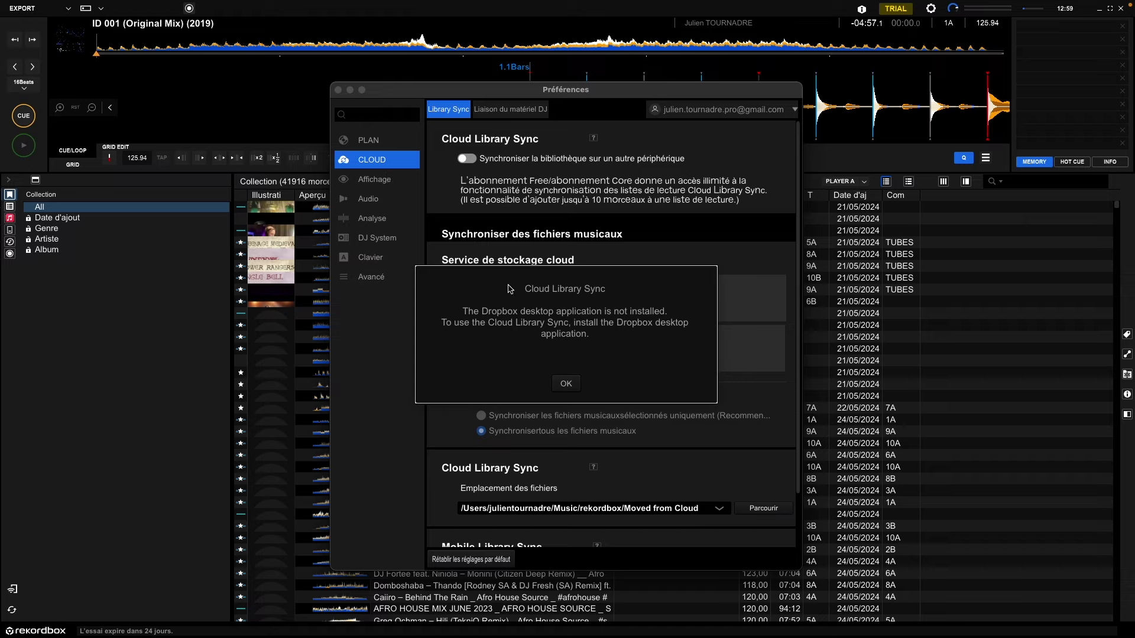
left_click(565, 383)
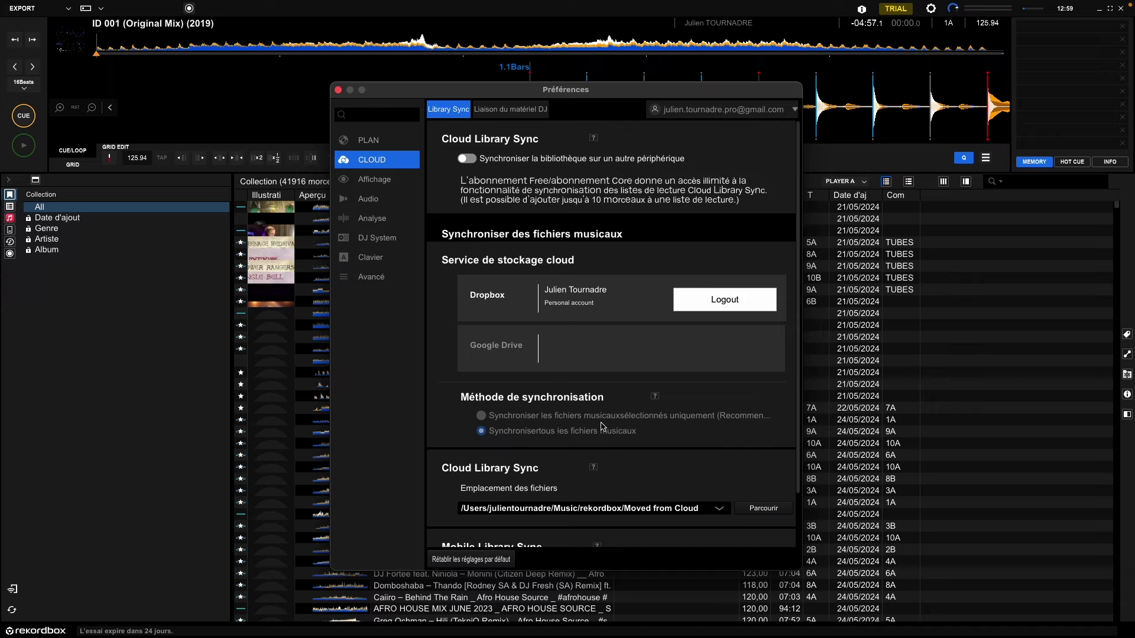
scroll(639, 426, "down", 1)
scroll(639, 427, "down", 3)
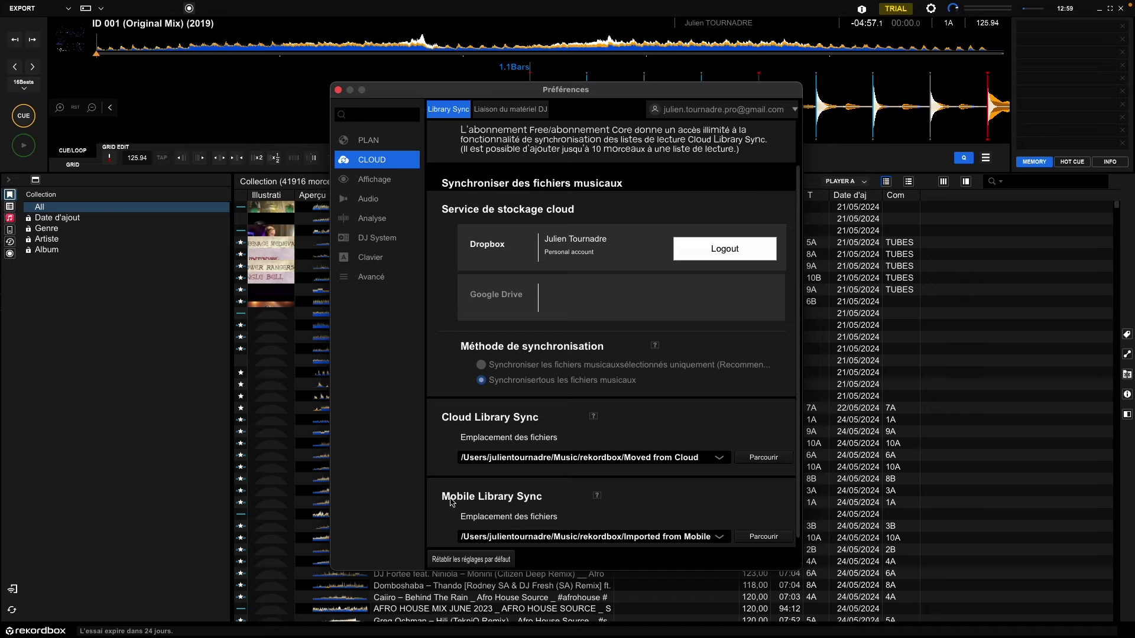
left_click(507, 113)
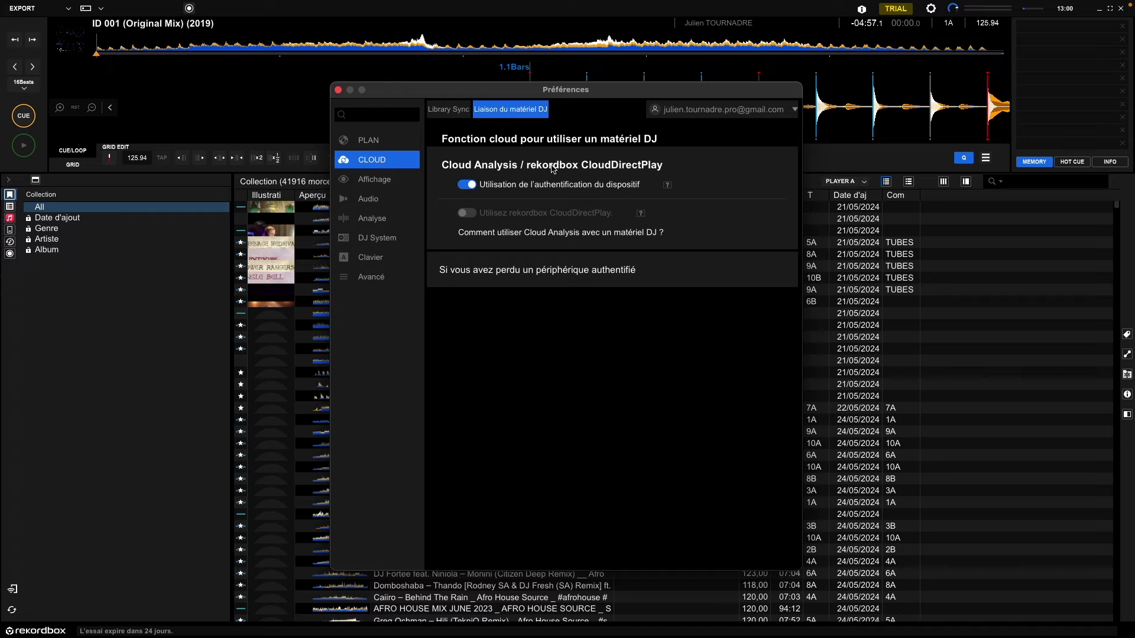
Review the Affichage preferences, covering the display type options and the Disposition settings.
left_click(373, 180)
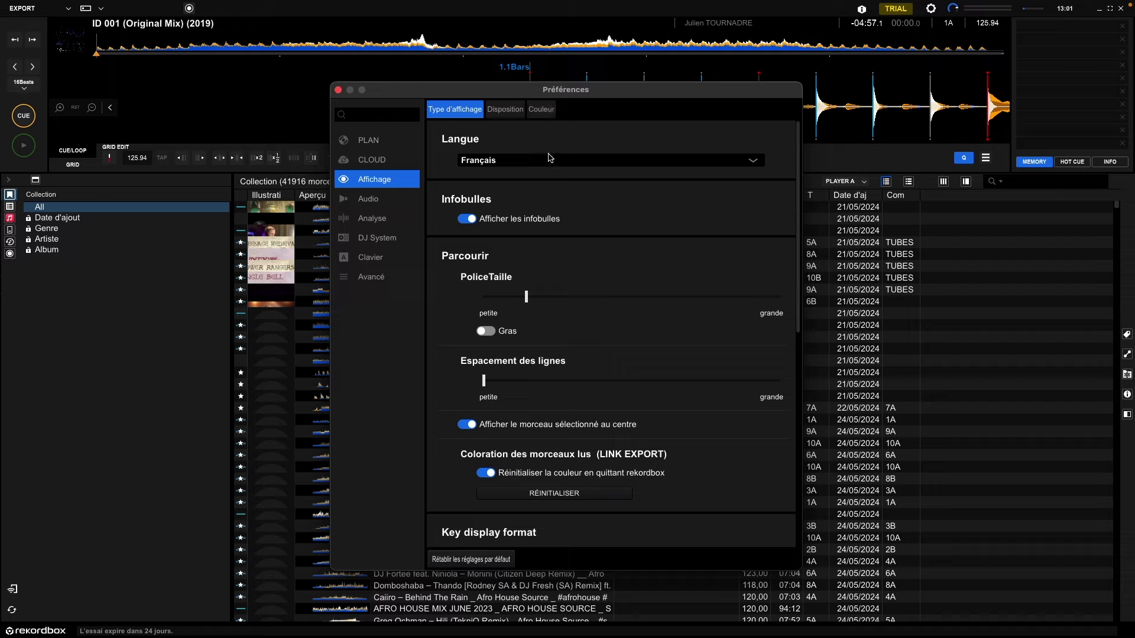
scroll(578, 282, "down", 2)
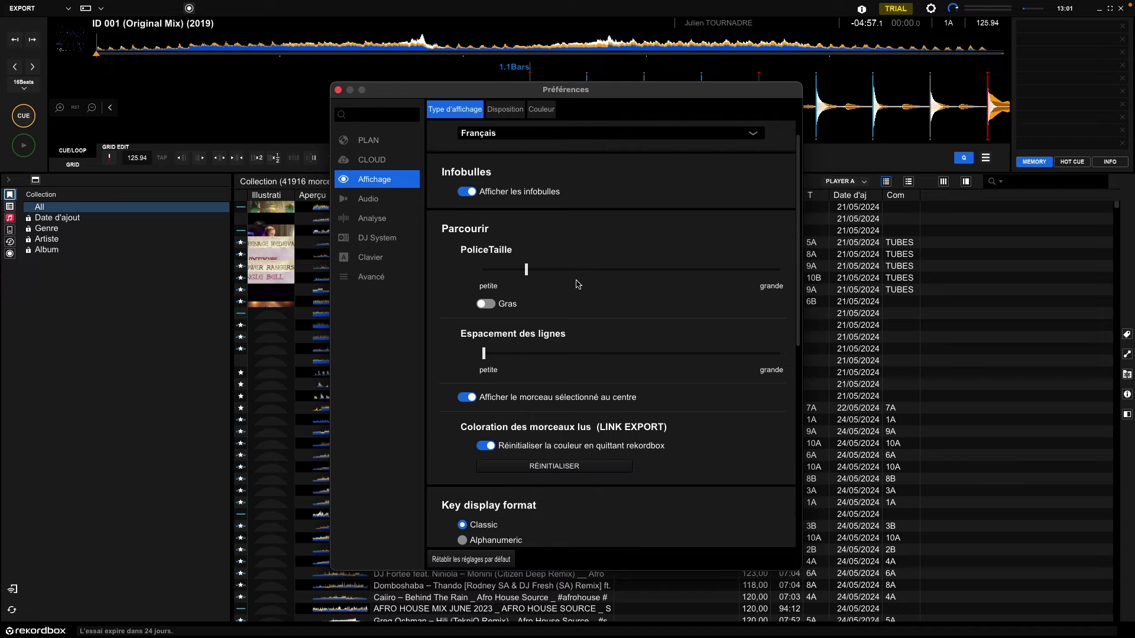
scroll(578, 283, "down", 10)
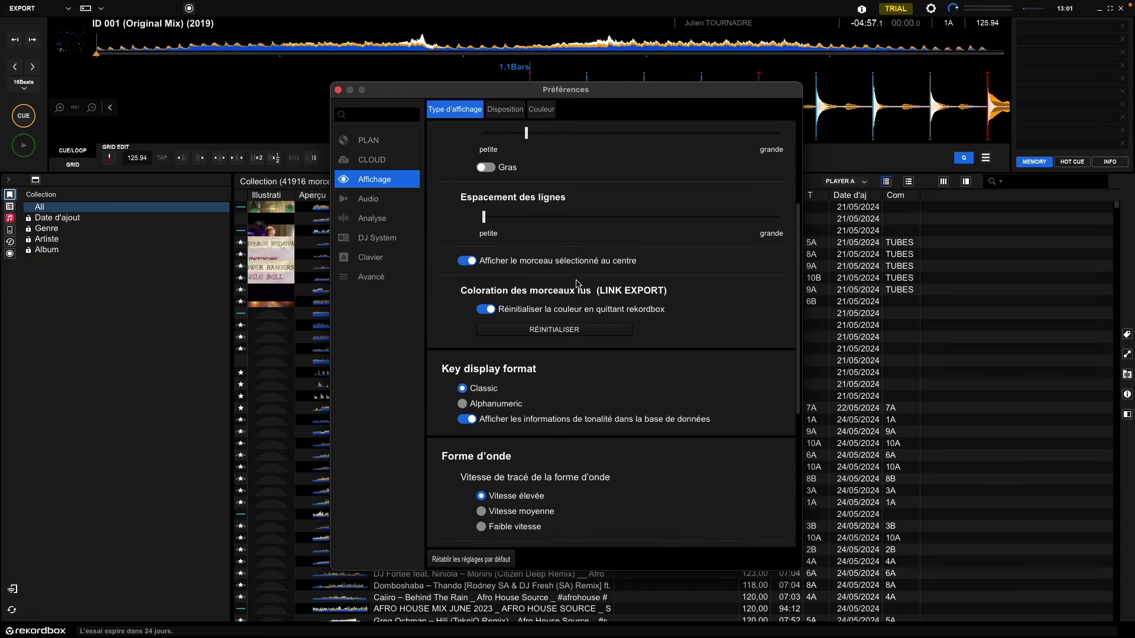
scroll(577, 284, "down", 10)
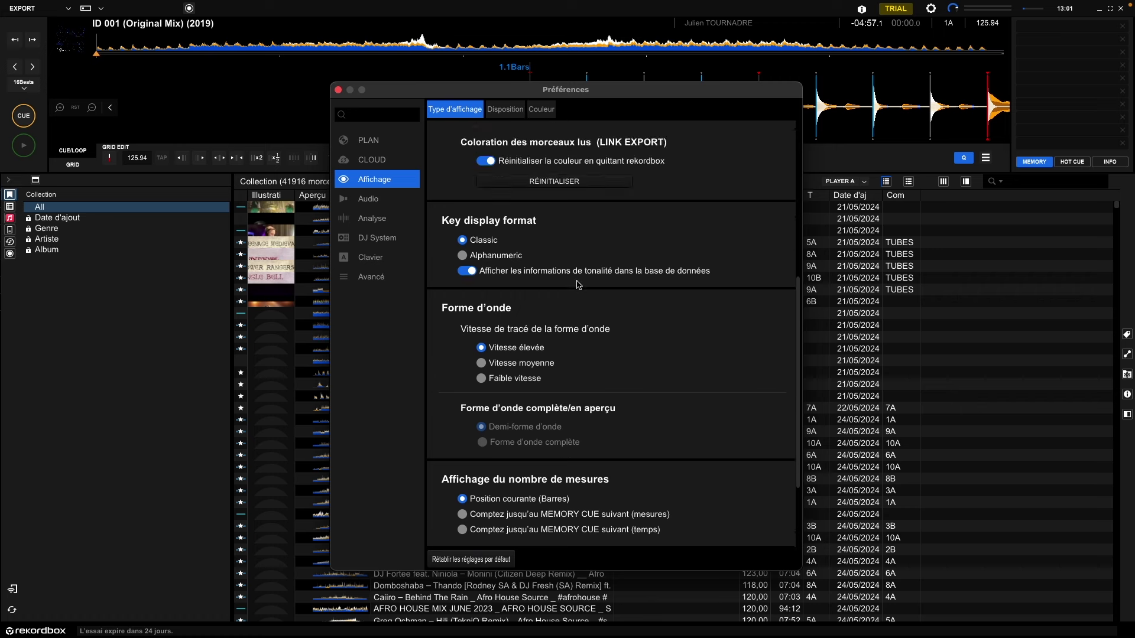
scroll(577, 285, "up", 20)
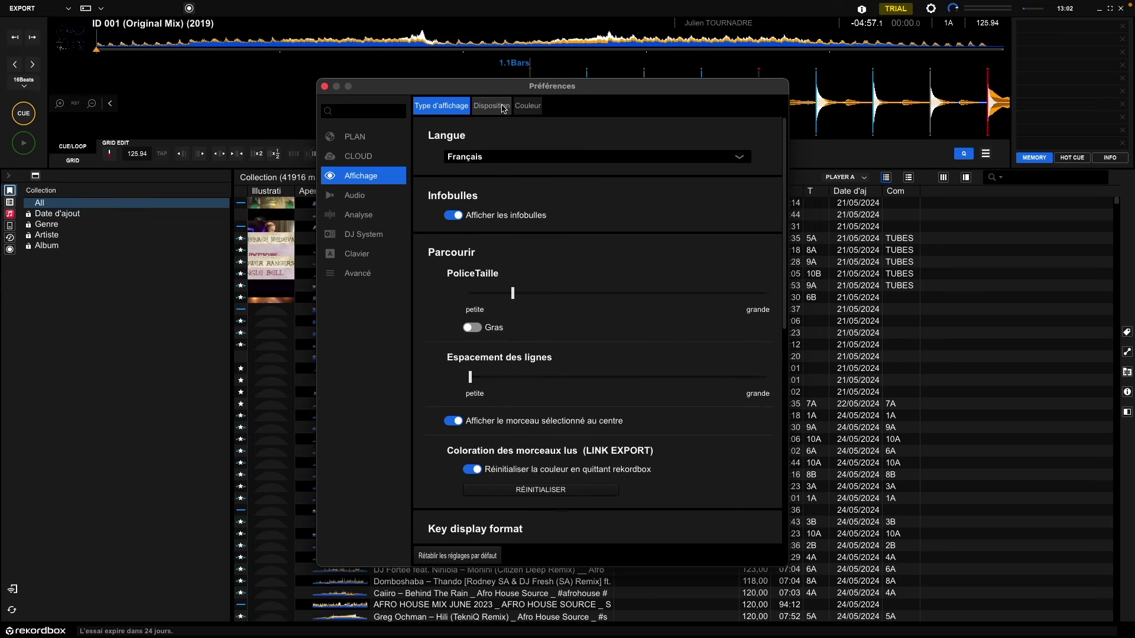
left_click(503, 109)
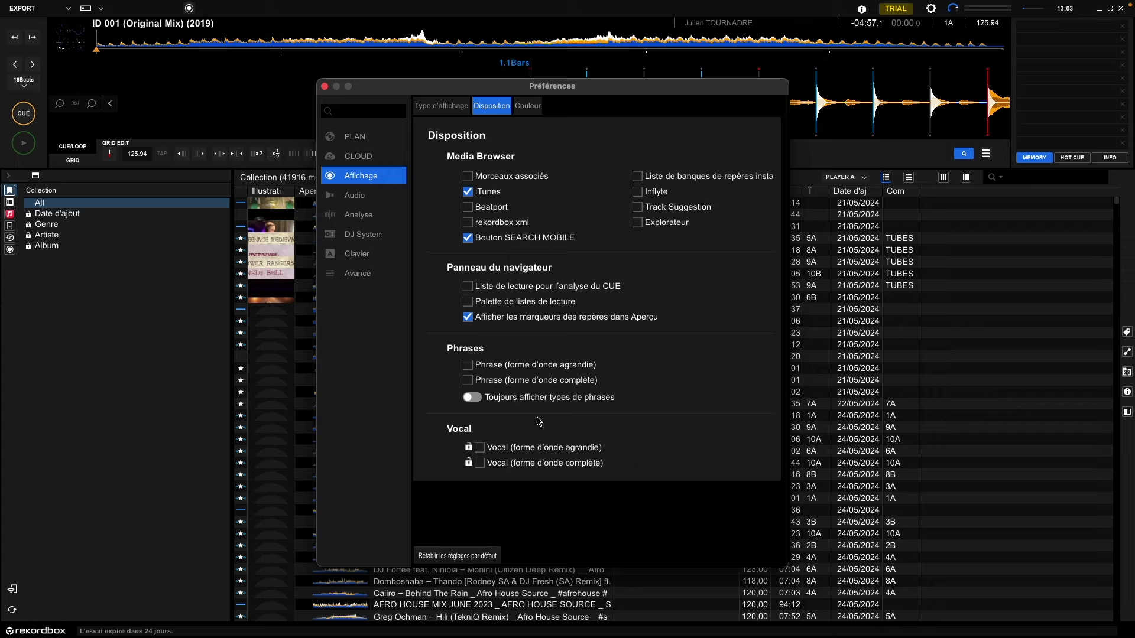
Preview the Light skin in the display colour settings and restore the Dark skin.
left_click(528, 106)
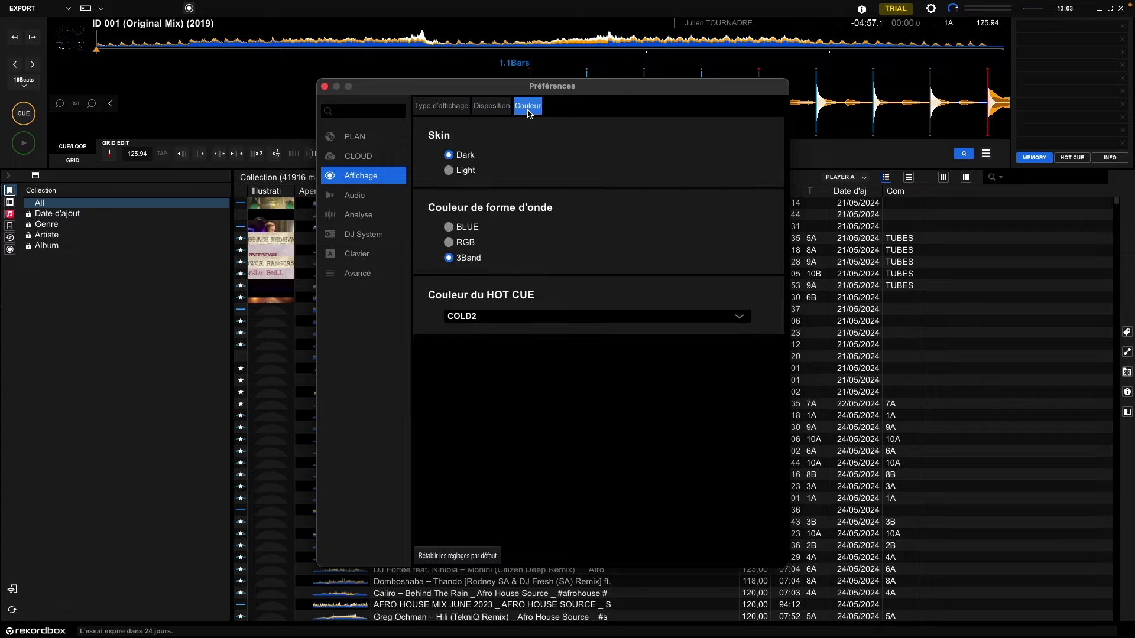
left_click(466, 172)
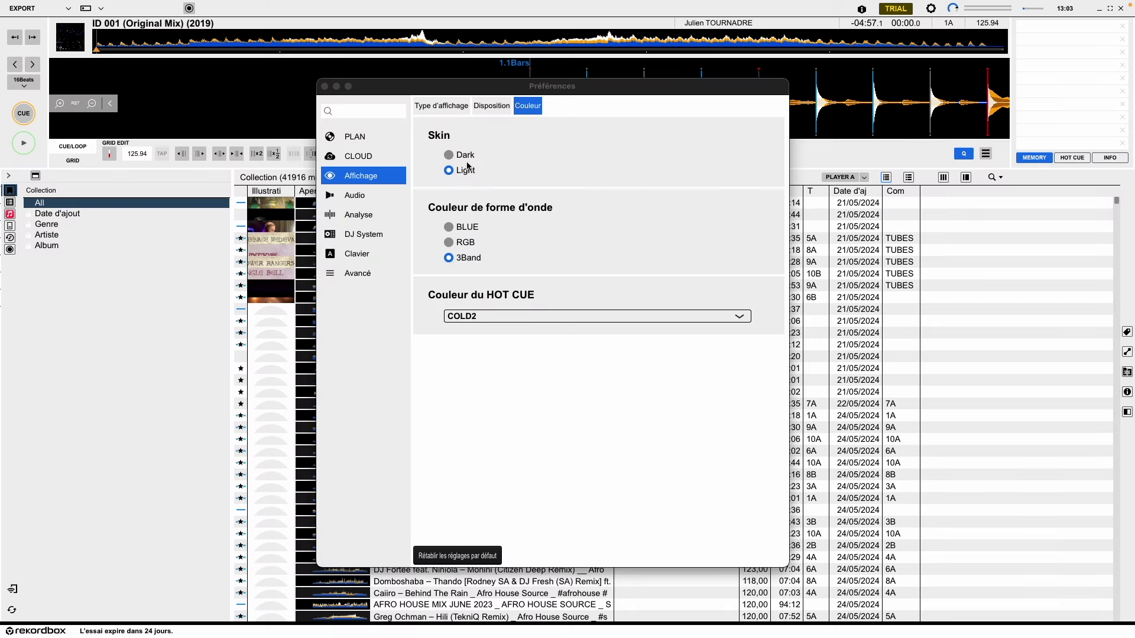
left_click(465, 156)
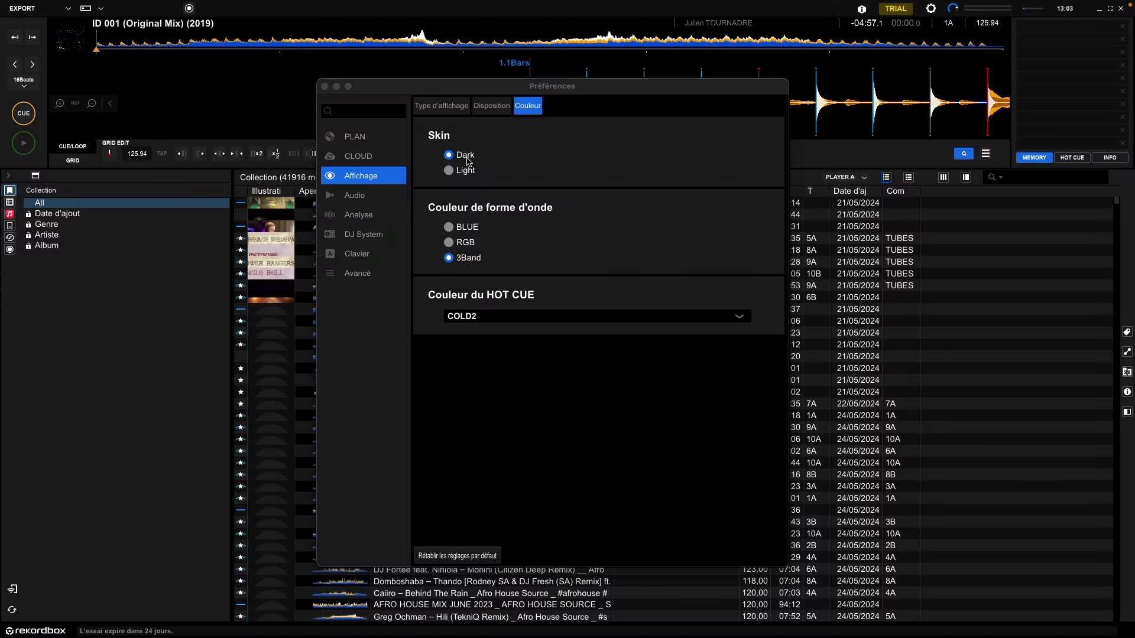
Preview the BLUE and RGB waveform colours, restore 3Band, and look through the HOT CUE colour choices.
left_click(472, 233)
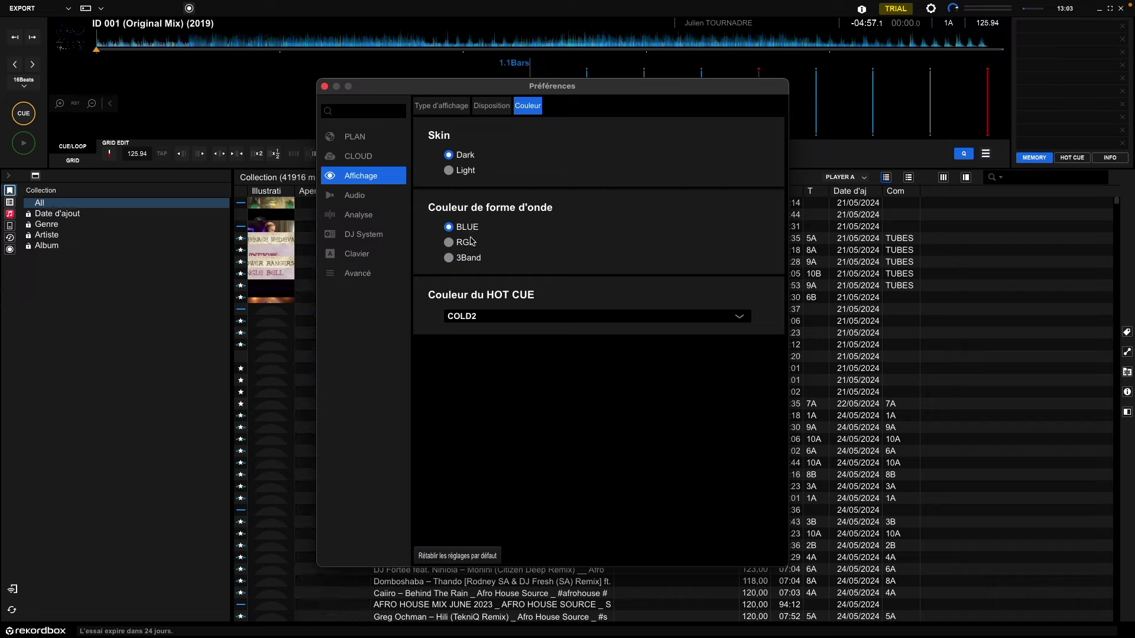
left_click(470, 243)
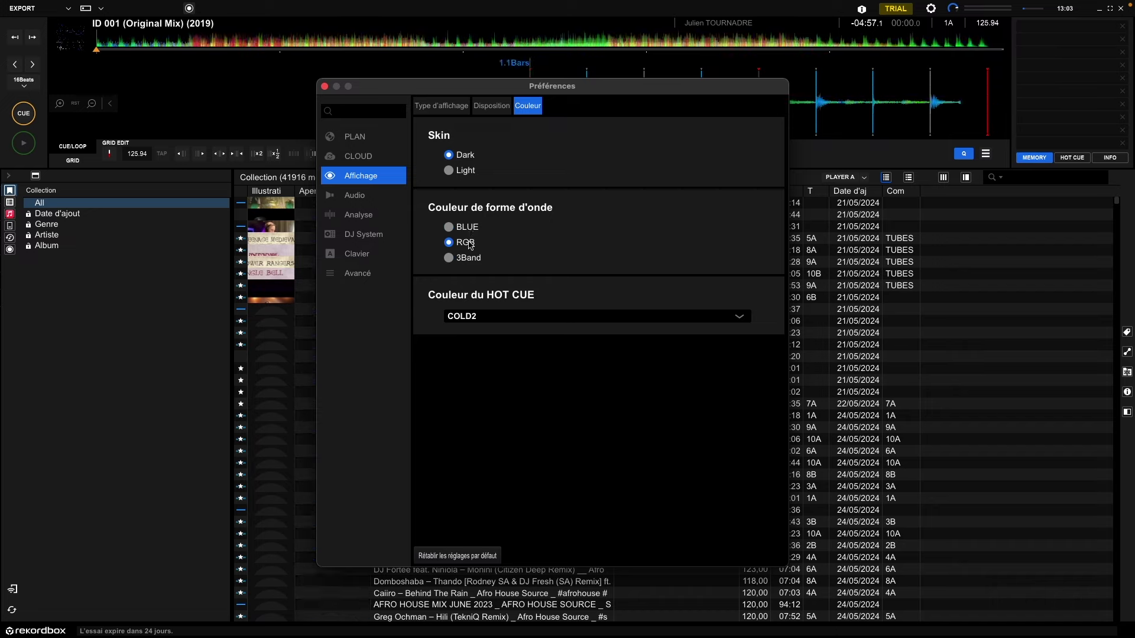
left_click(469, 259)
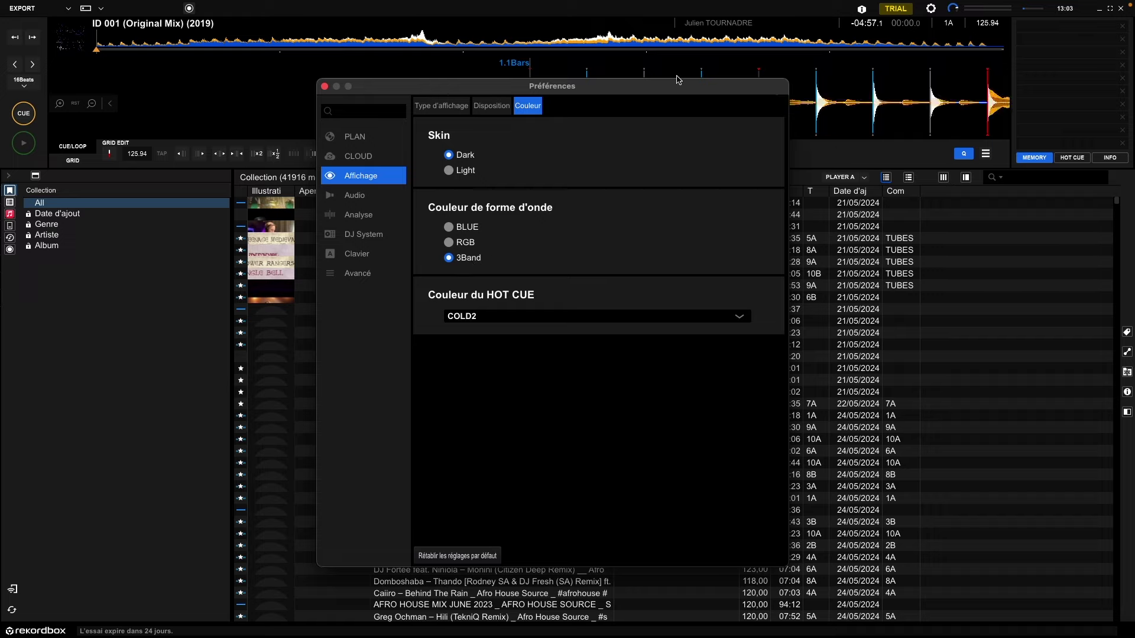
left_click(582, 319)
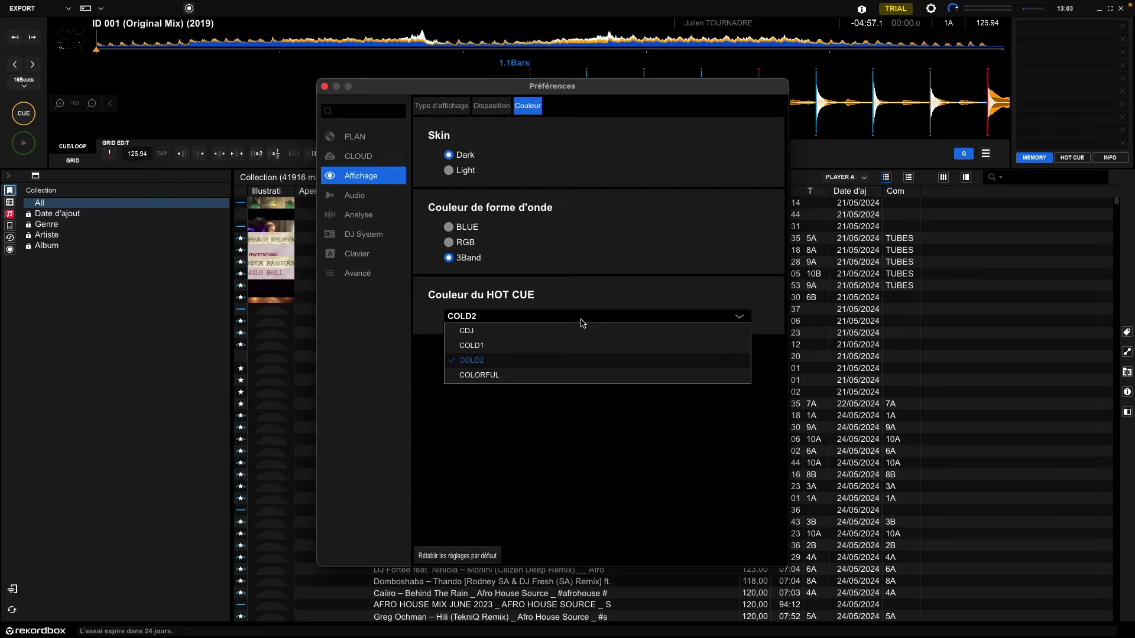
left_click(583, 323)
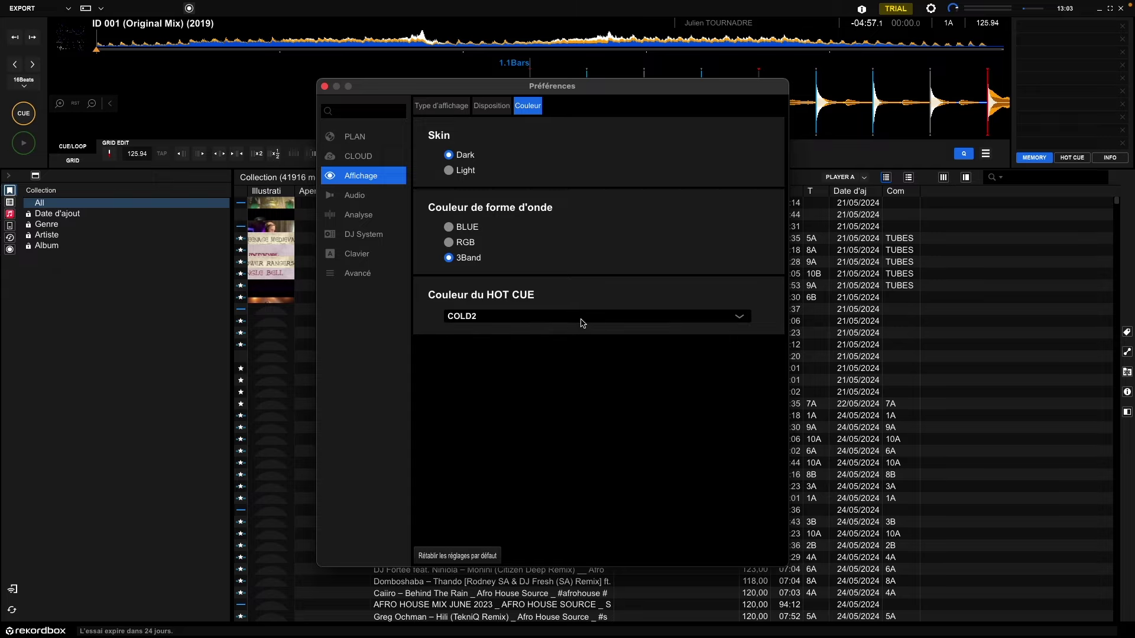
Try metronome sounds Son de clic 02 and 03 in the Audio preferences and restore Son de clic 01.
left_click(356, 200)
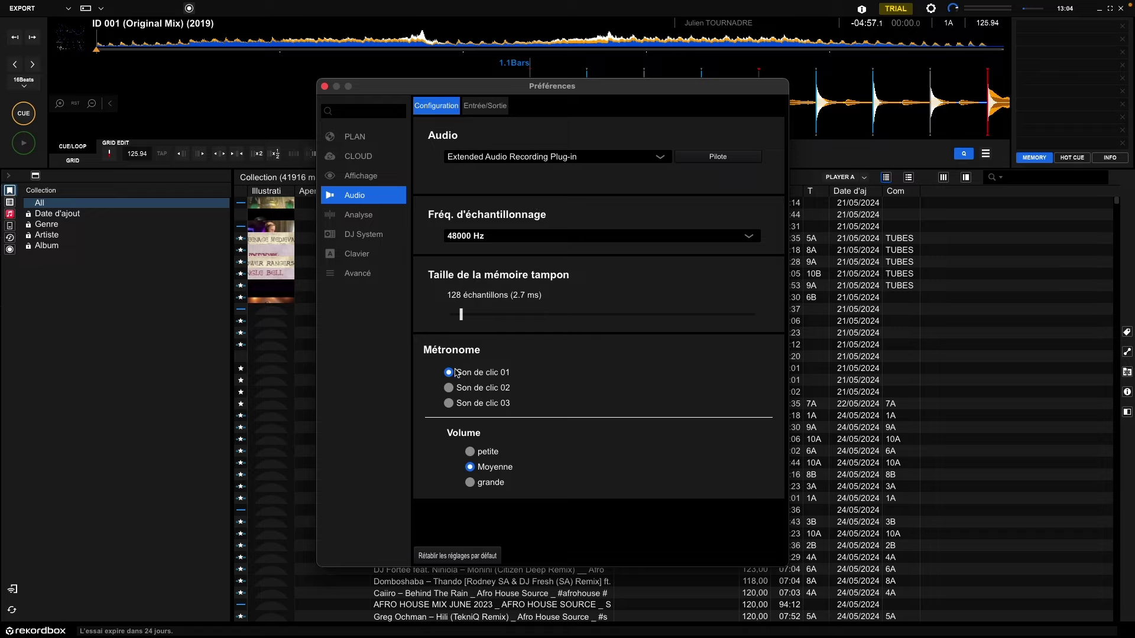
left_click(475, 388)
left_click(477, 404)
left_click(475, 389)
left_click(477, 375)
Examine the audio input and output channel settings, including the setting utility and the L output choices.
left_click(486, 106)
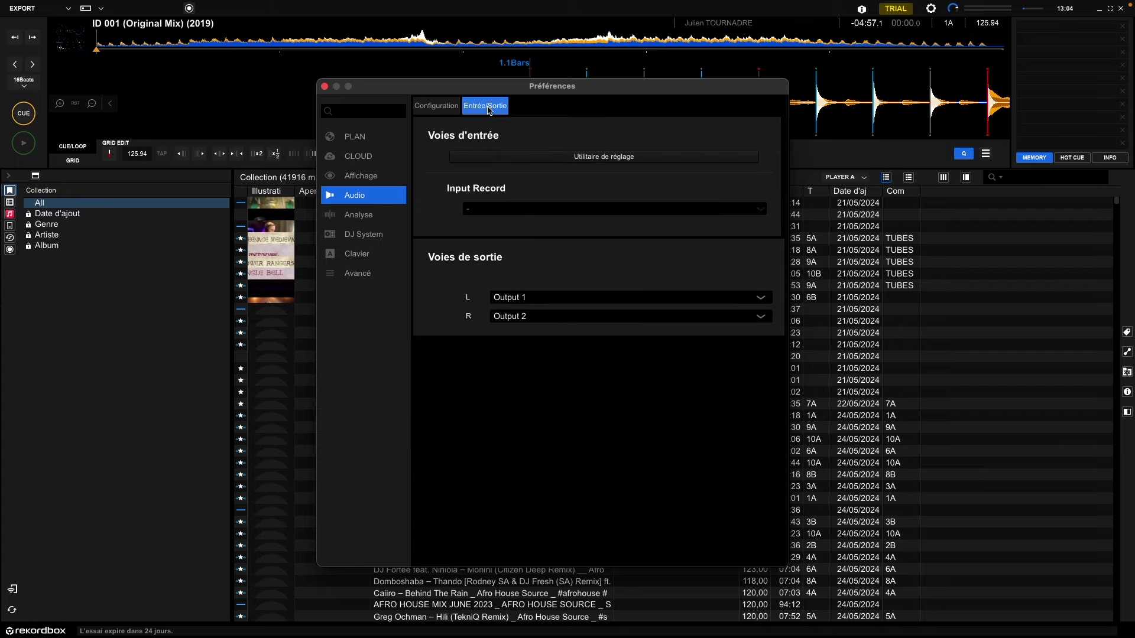
left_click(541, 158)
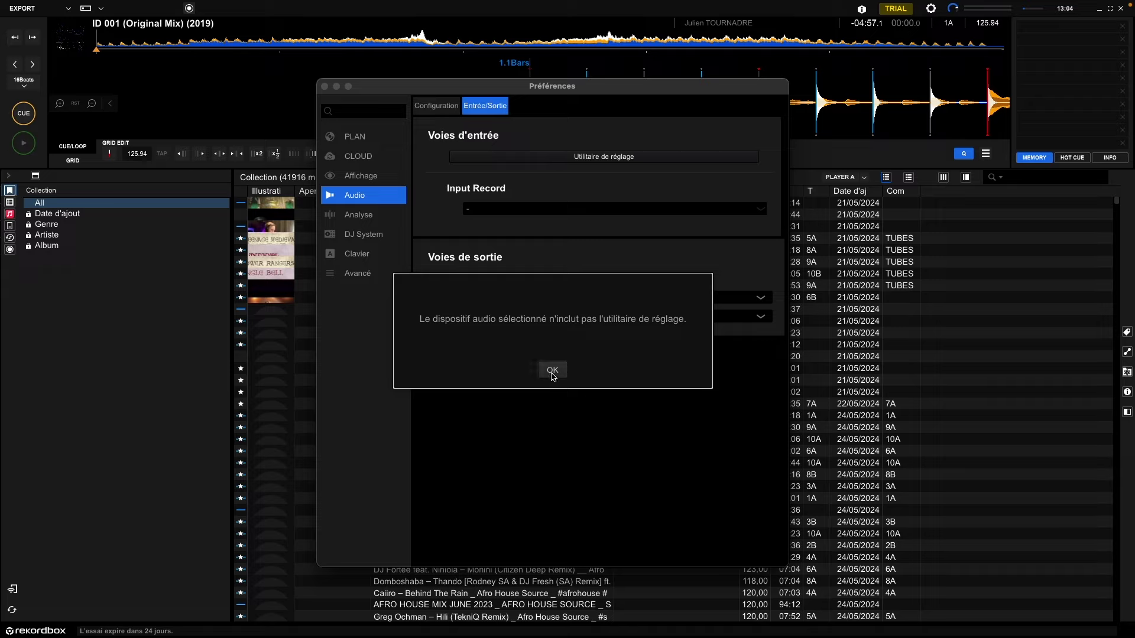
left_click(552, 371)
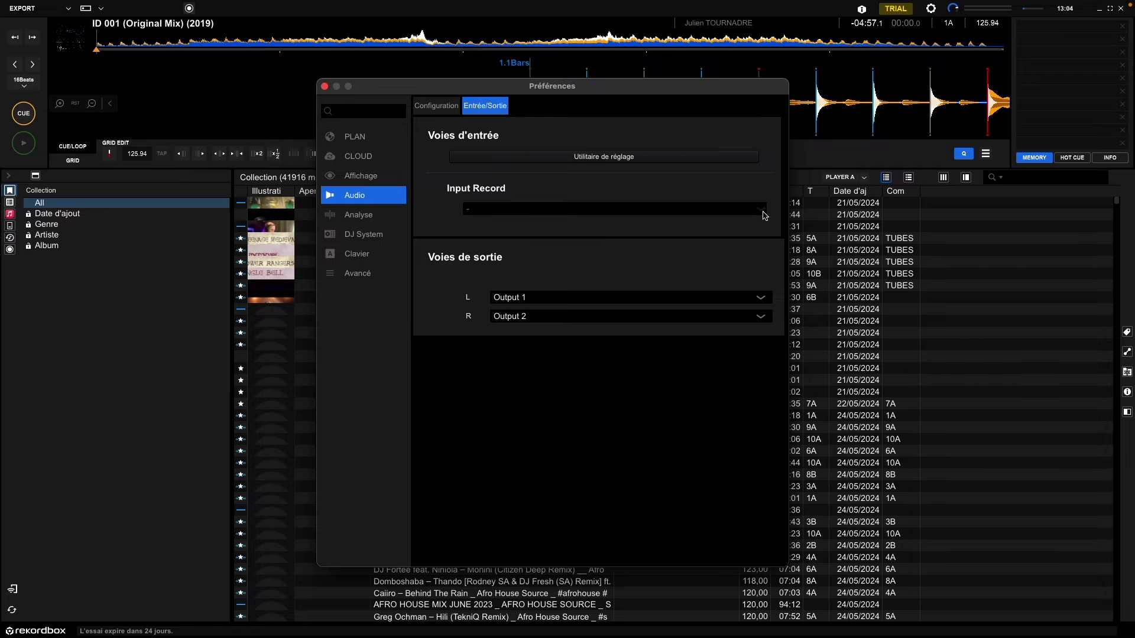
left_click(578, 300)
left_click(578, 302)
In the track analysis preferences, enable BPM / Grid, disable Phrase and leave Vocal enabled.
left_click(362, 216)
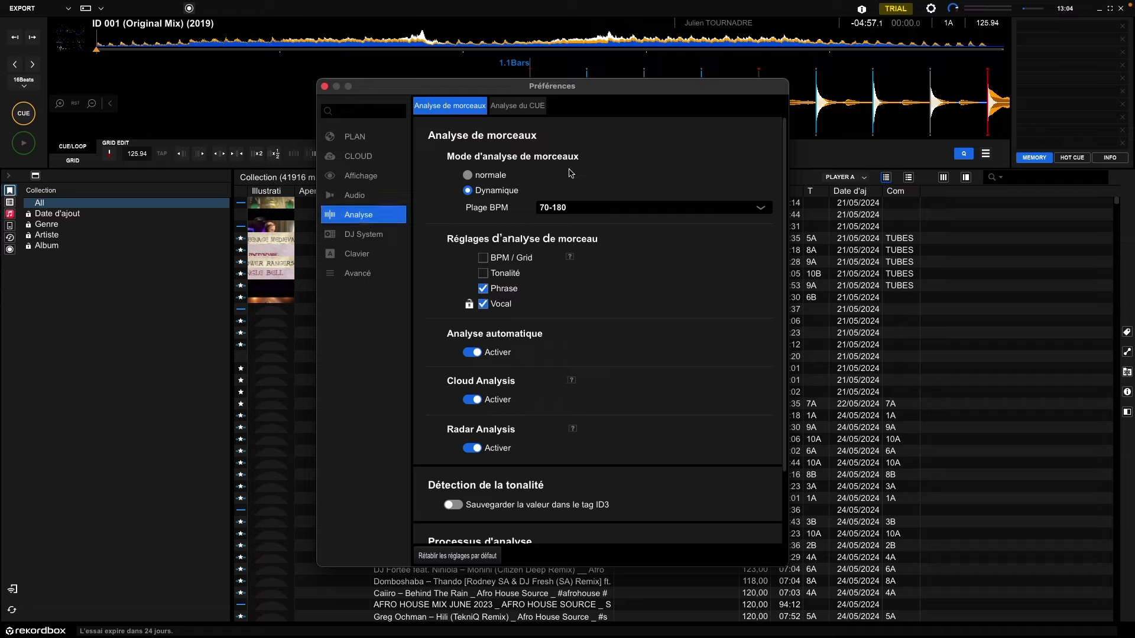
left_click(483, 288)
left_click(484, 305)
left_click(483, 289)
left_click(483, 257)
left_click(483, 289)
left_click(483, 305)
left_click(484, 305)
left_click(484, 304)
Review the remaining track analysis options and the Intelligent Cue Creation settings.
scroll(612, 343, "down", 1)
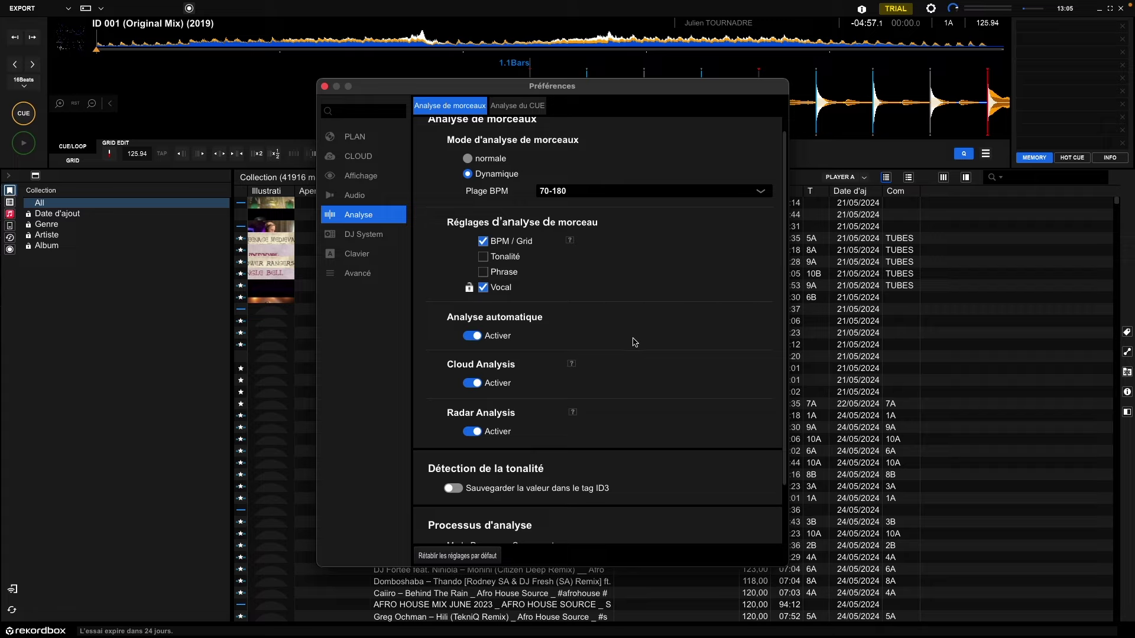
scroll(650, 343, "down", 1)
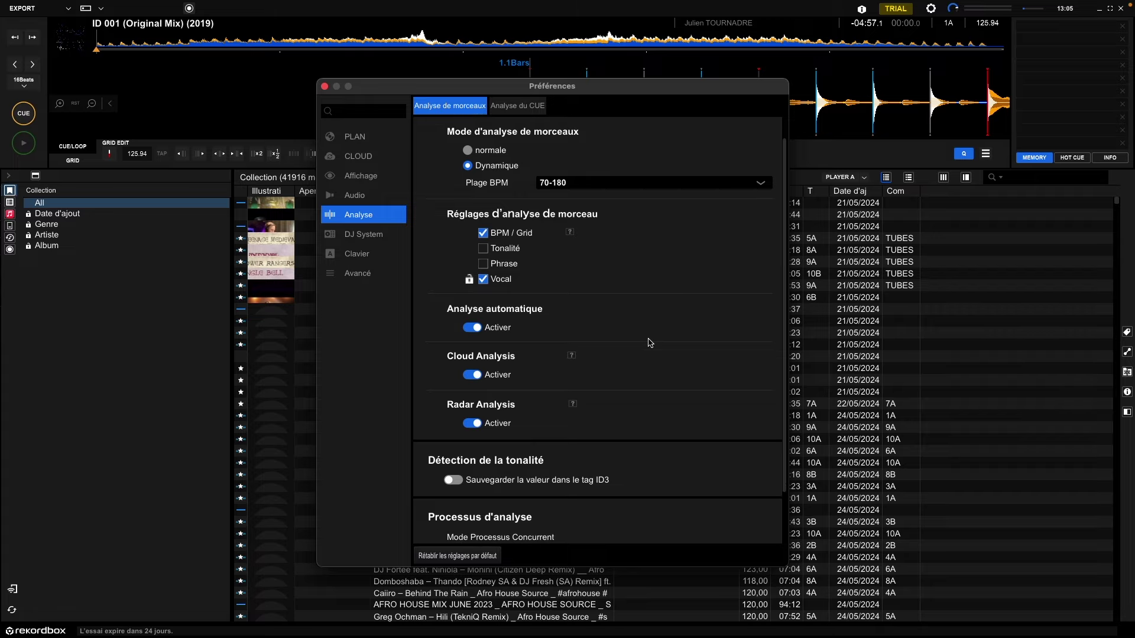
scroll(651, 343, "down", 1)
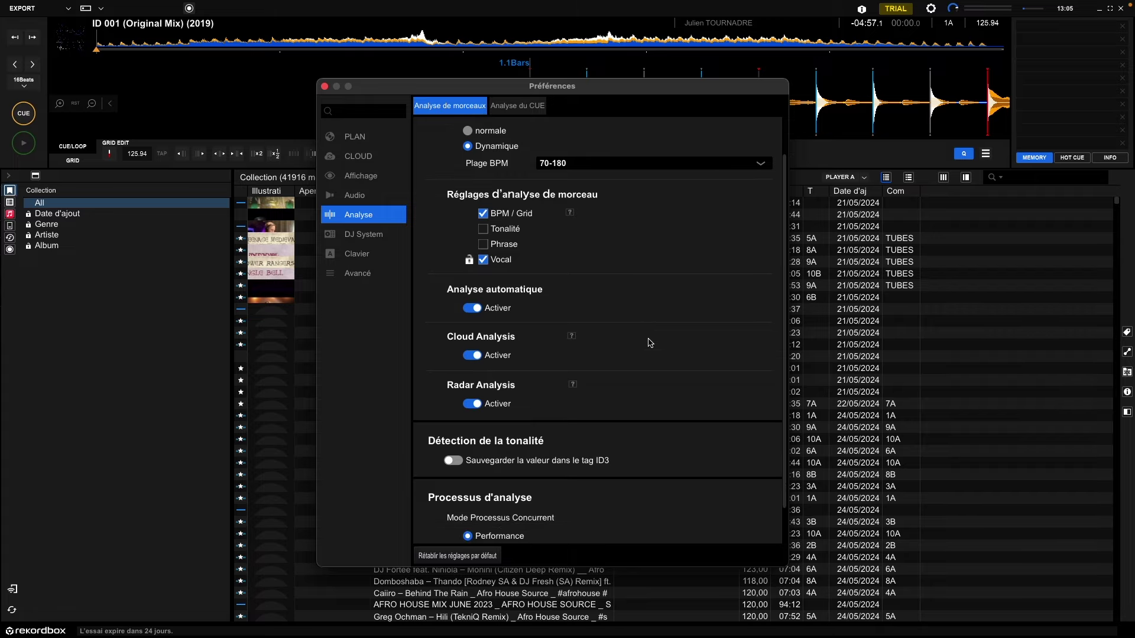
scroll(650, 343, "down", 3)
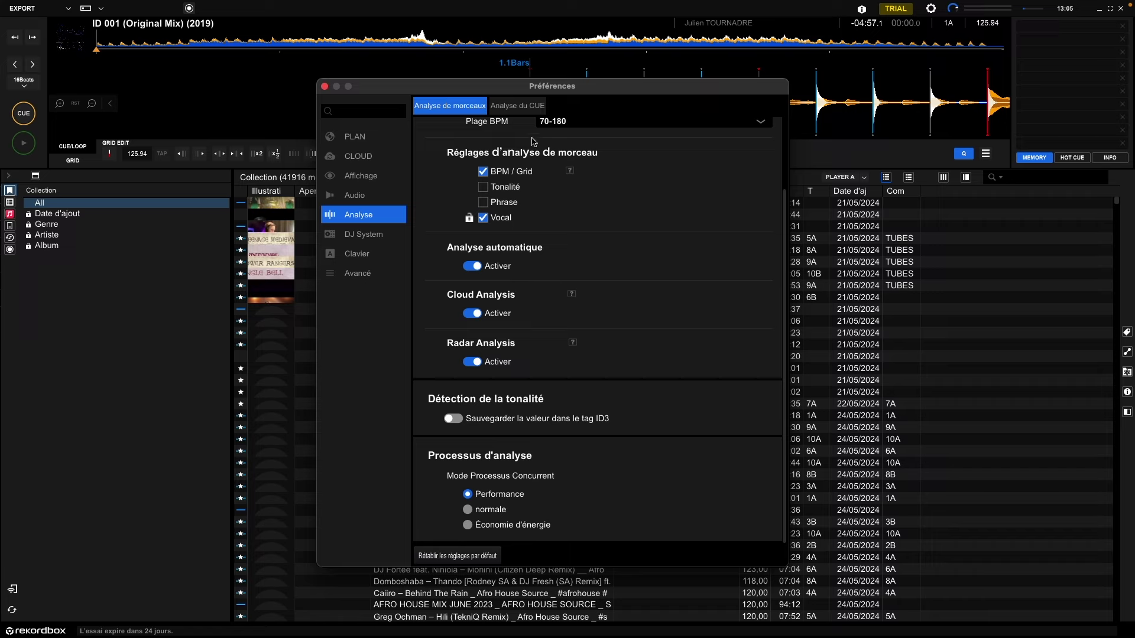
left_click(518, 106)
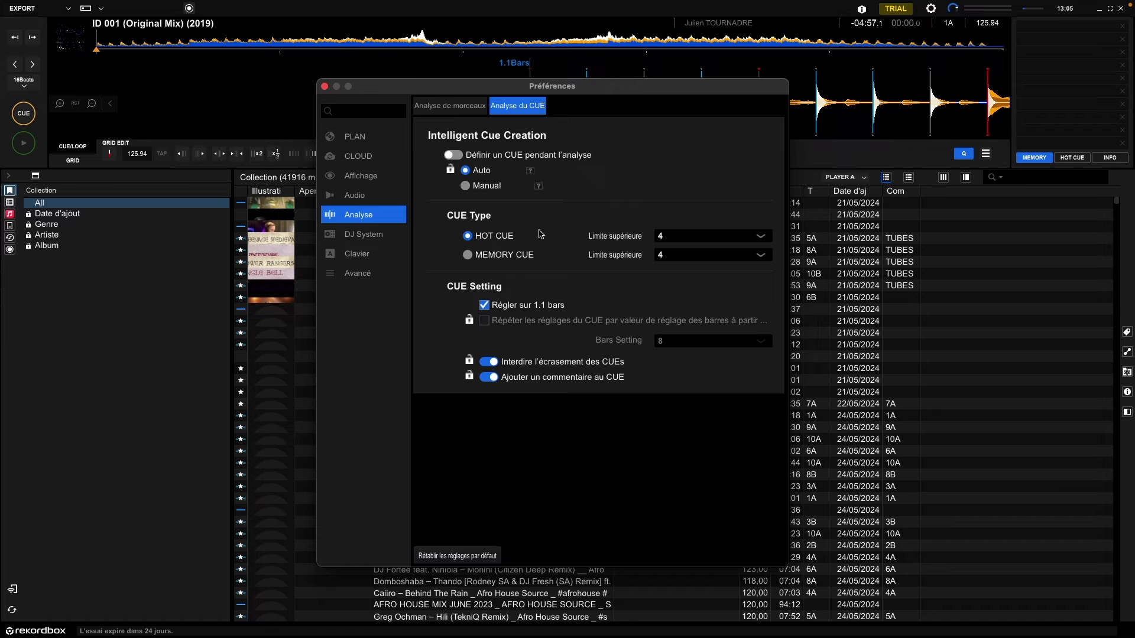
Review every DJ System preference section from Général through Catégorie, Tri, Colonne, Mes Réglages and Dispositif to Autres.
left_click(362, 234)
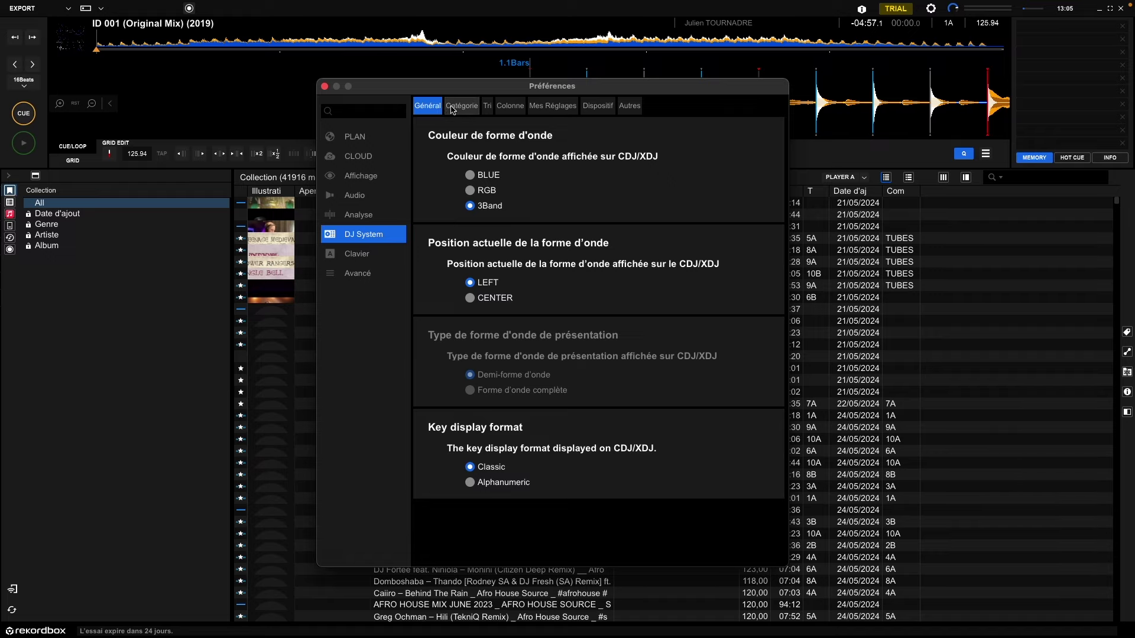
left_click(453, 110)
left_click(487, 106)
left_click(514, 107)
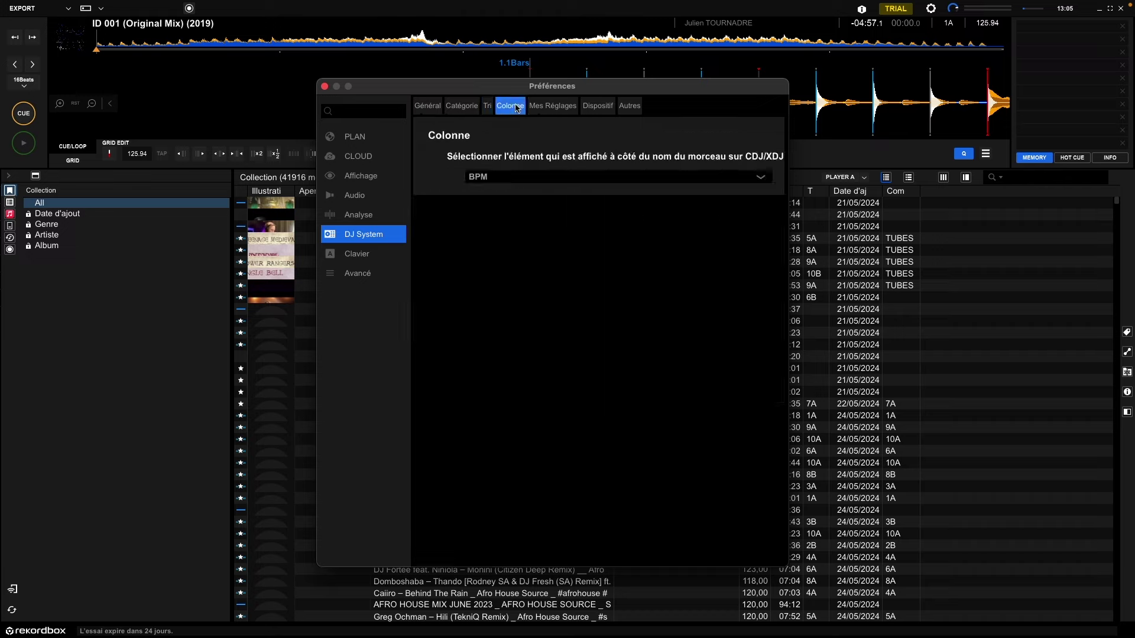
left_click(550, 107)
left_click(582, 107)
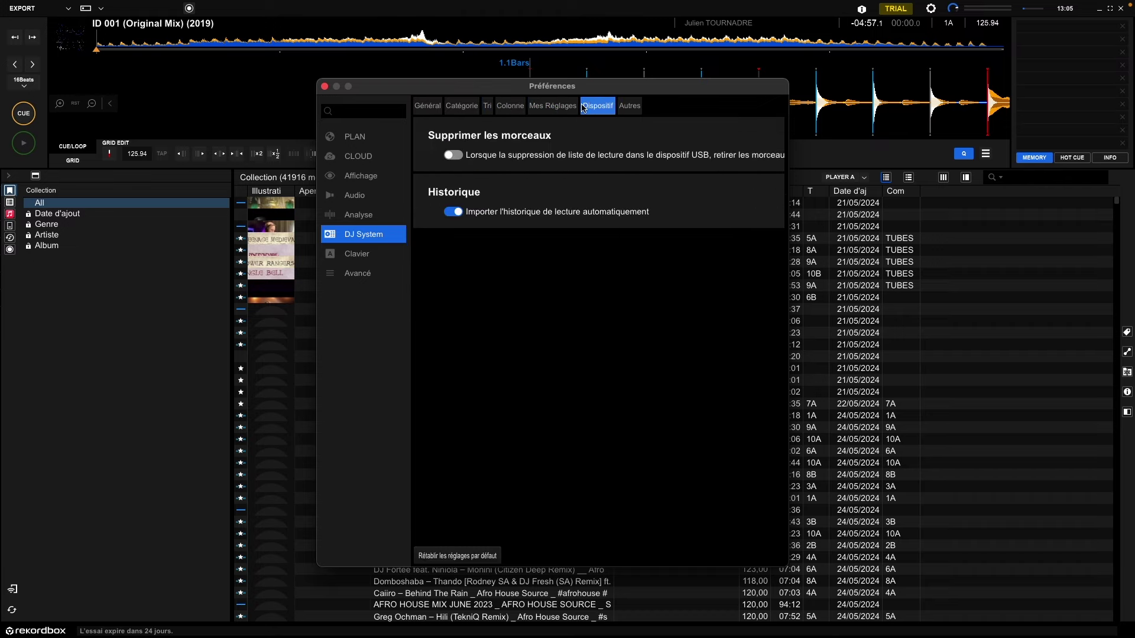
left_click(628, 109)
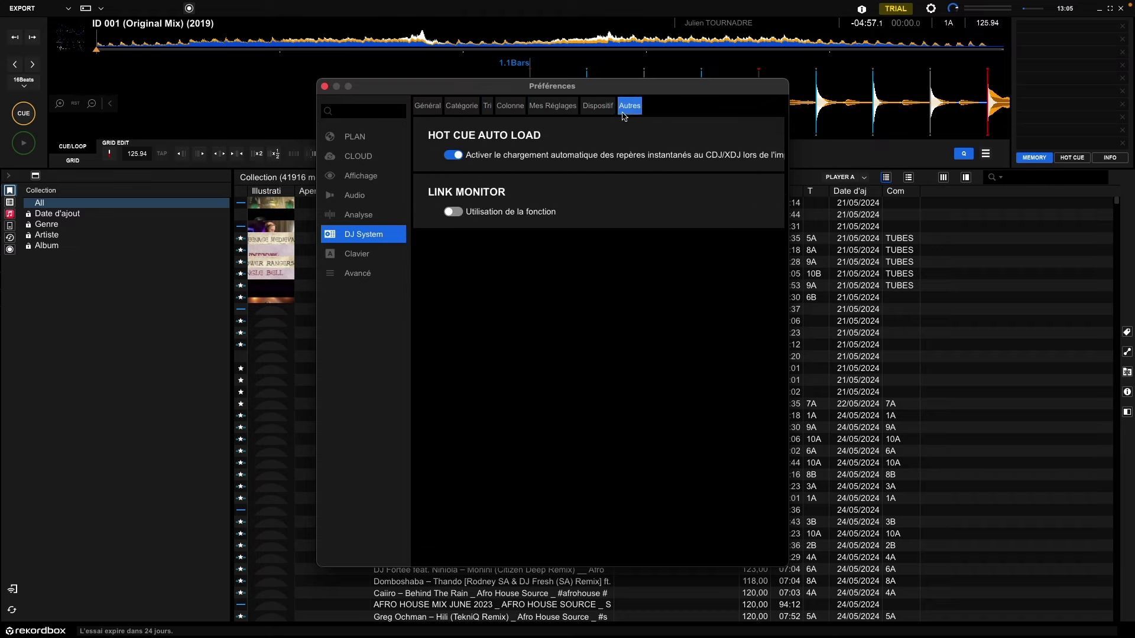
Examine the Clavier shortcut categories, expanding and collapsing Parcourir and Liste de lecture.
left_click(362, 253)
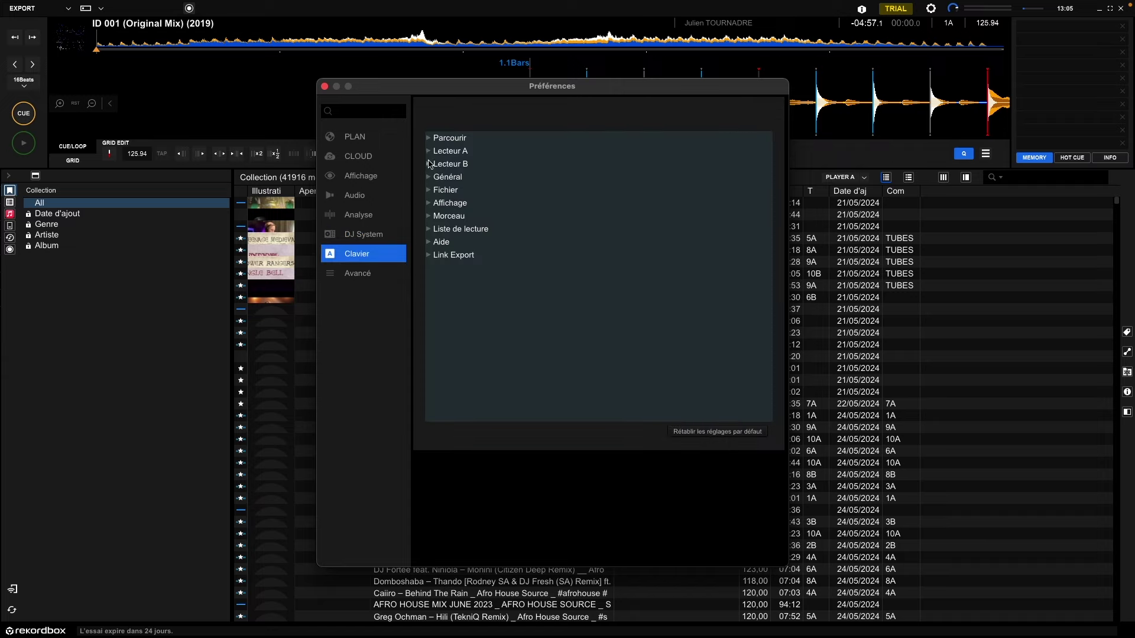
left_click(428, 139)
left_click(429, 139)
left_click(426, 229)
left_click(427, 230)
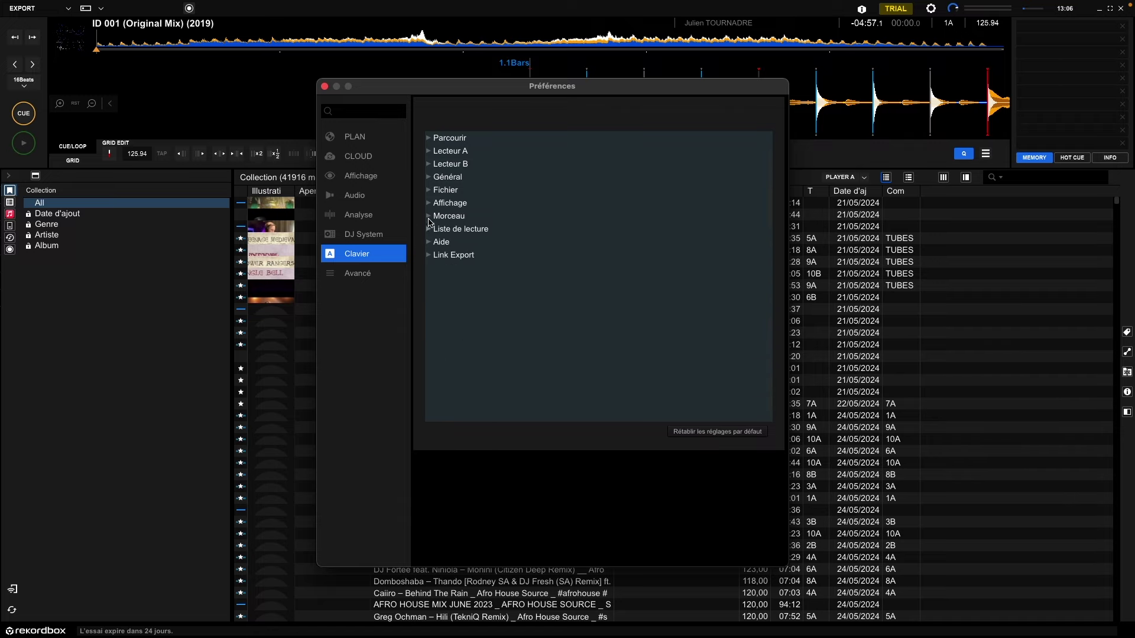
Examine the Lecteur A and Général shortcut categories in the Clavier preferences, expanding and collapsing each one.
left_click(436, 154)
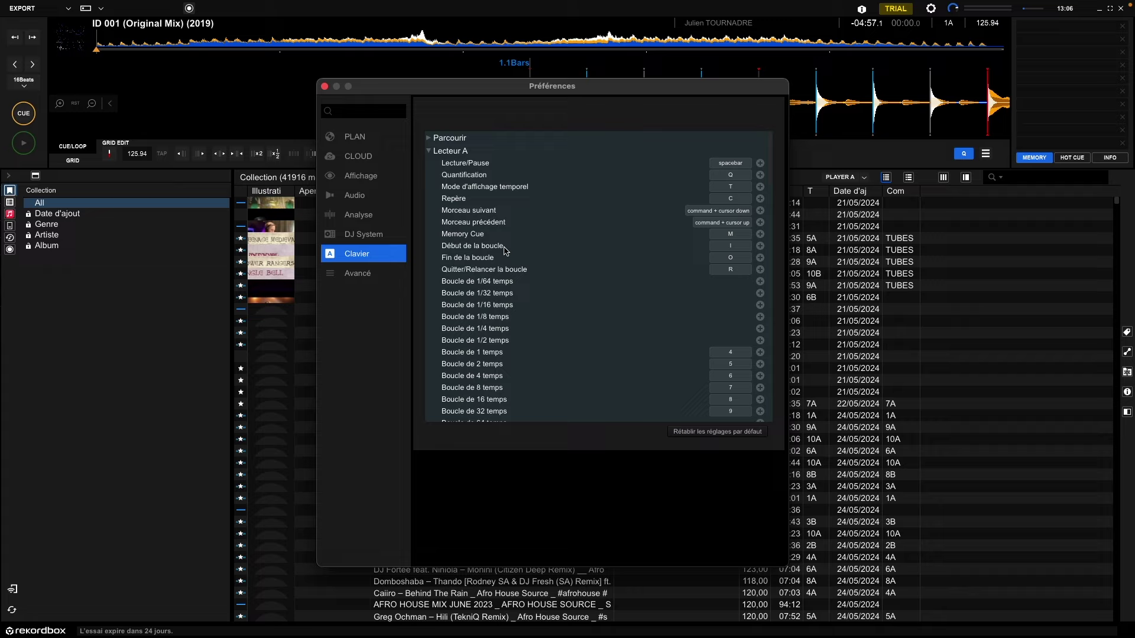
left_click(429, 152)
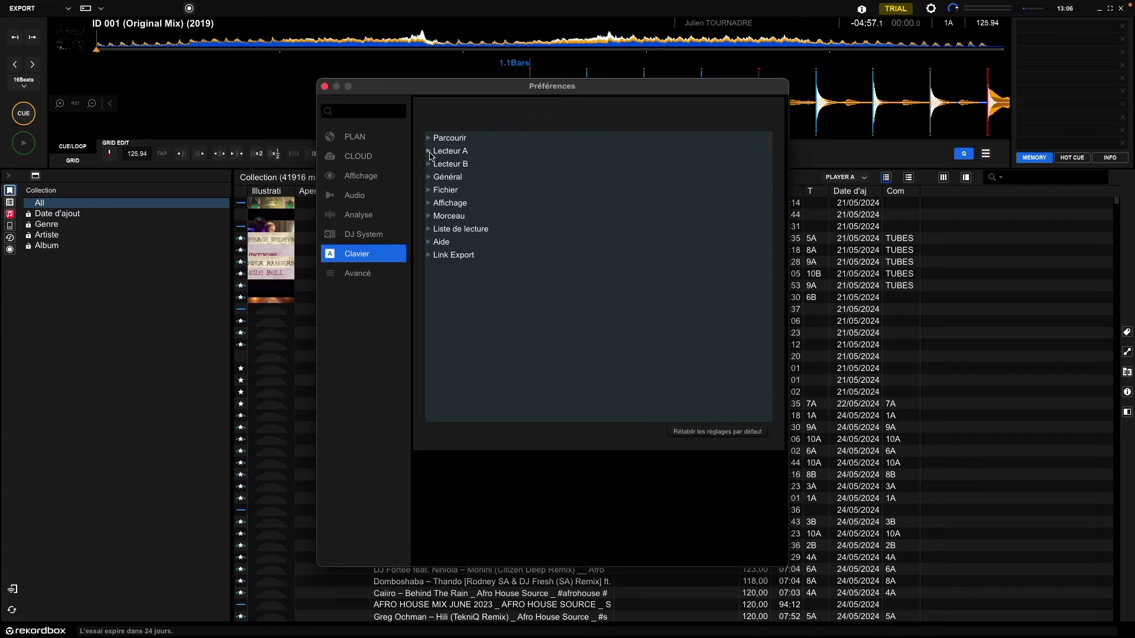
left_click(428, 177)
left_click(428, 177)
Review the Avancé database preferences, from the iTunes and rekordbox xml options through folder relocation, auto export and database management.
left_click(387, 272)
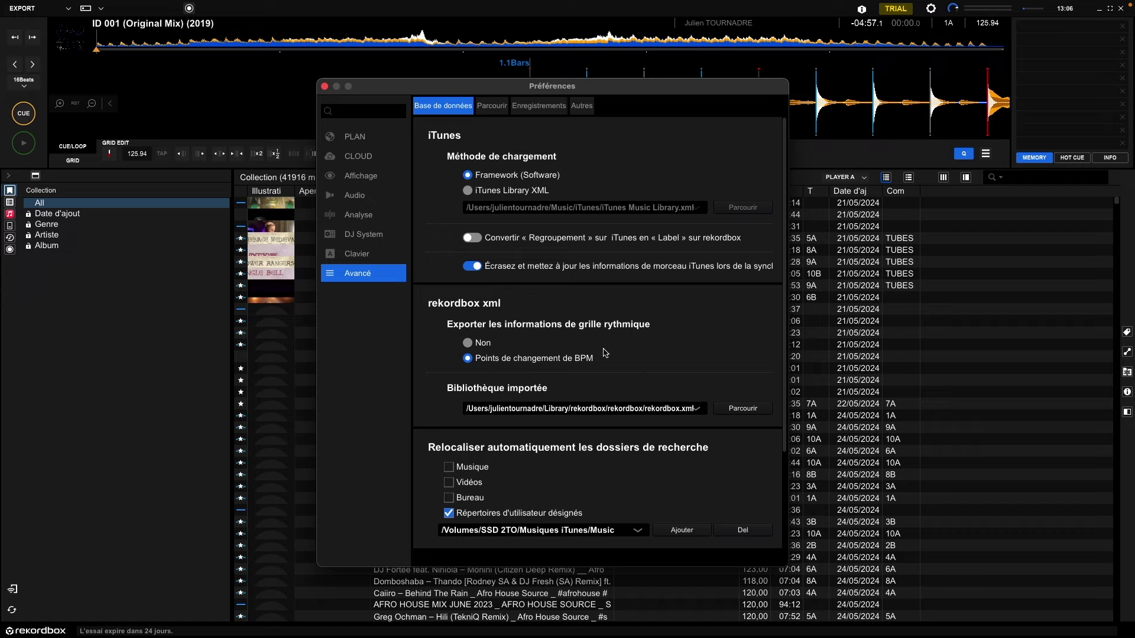
scroll(604, 353, "down", 3)
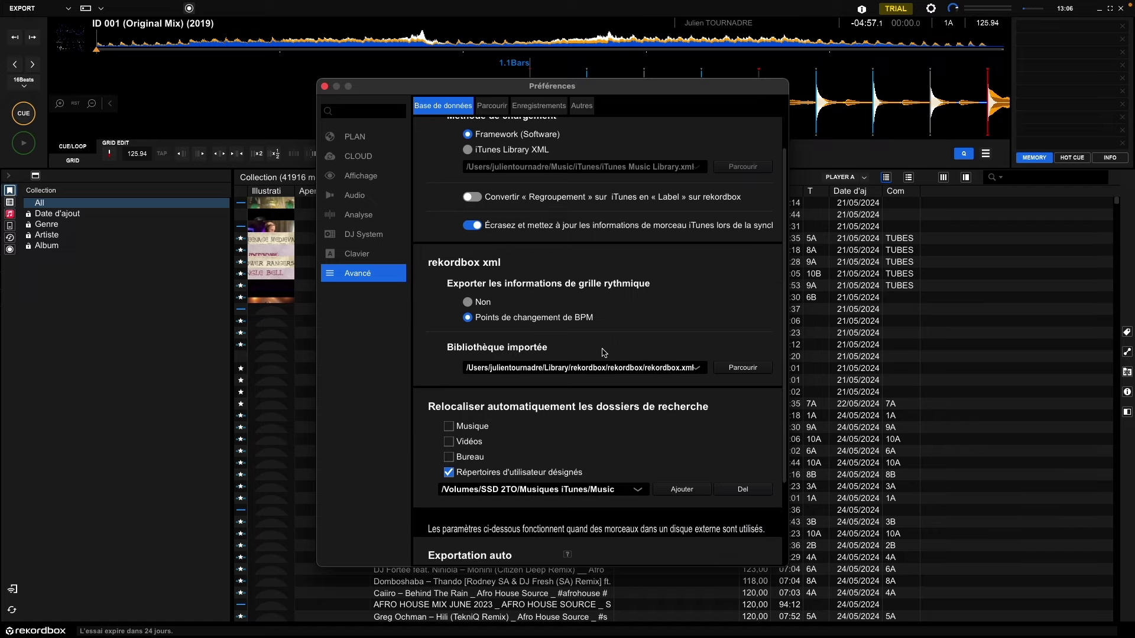
scroll(591, 397, "down", 2)
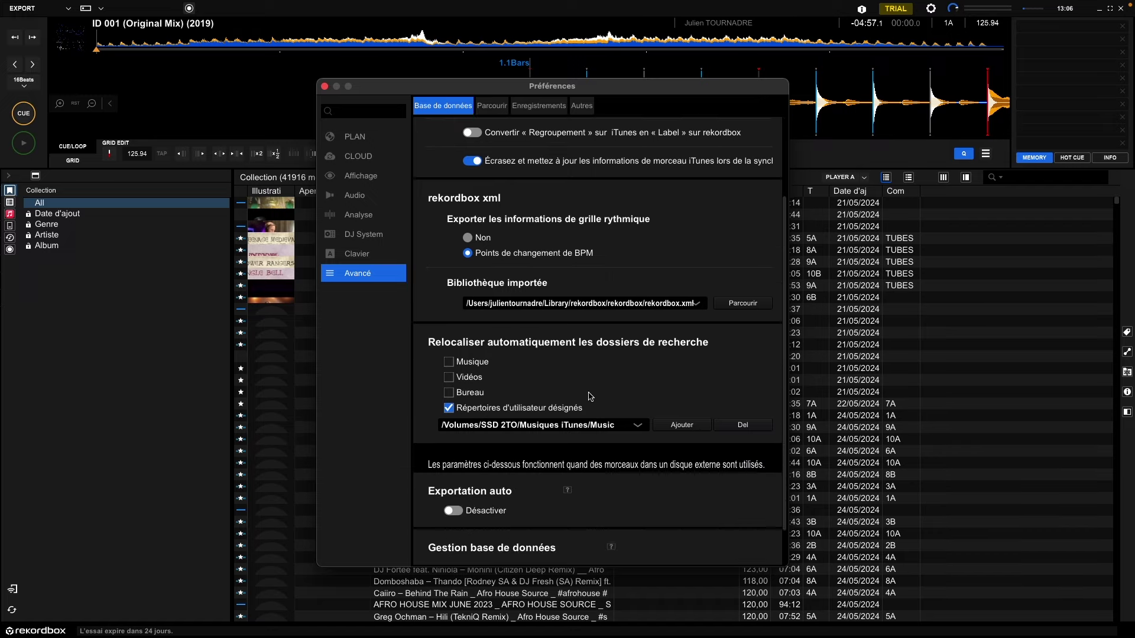
scroll(591, 397, "down", 1)
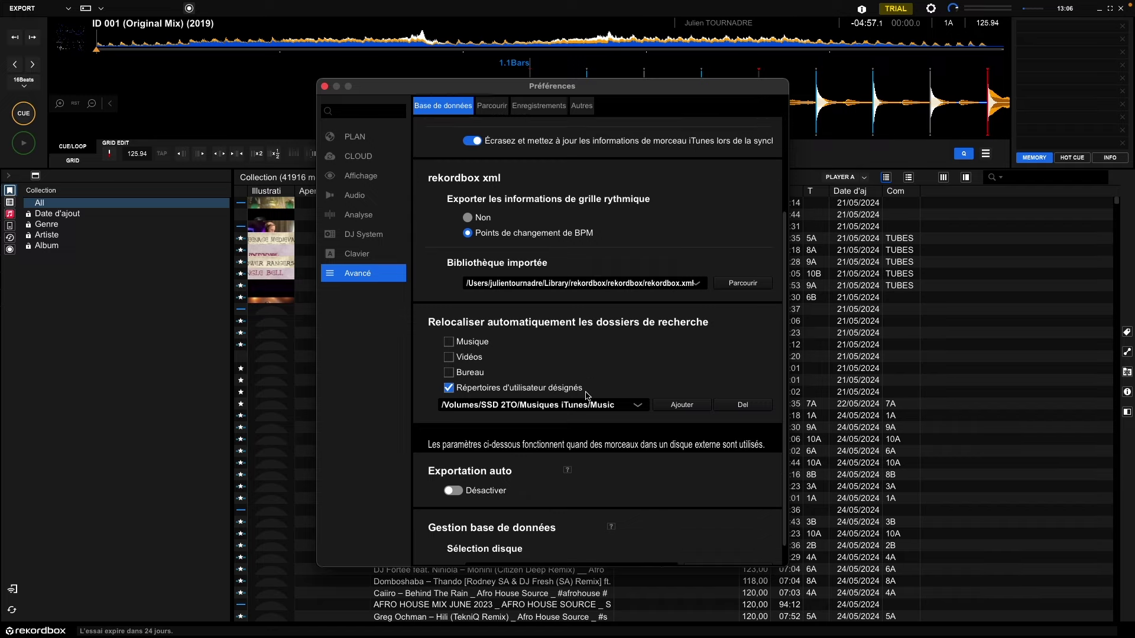
scroll(587, 397, "down", 1)
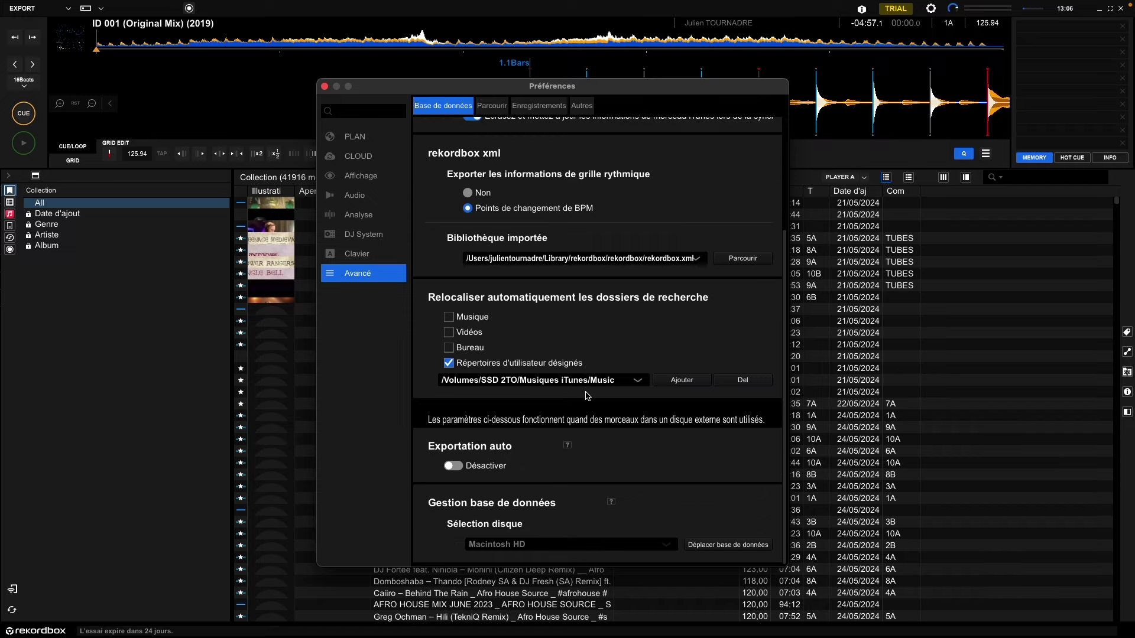
scroll(587, 397, "up", 8)
Review the Avancé preferences for Parcourir, Enregistrements and Autres, and close the preferences after returning to PLAN.
left_click(487, 106)
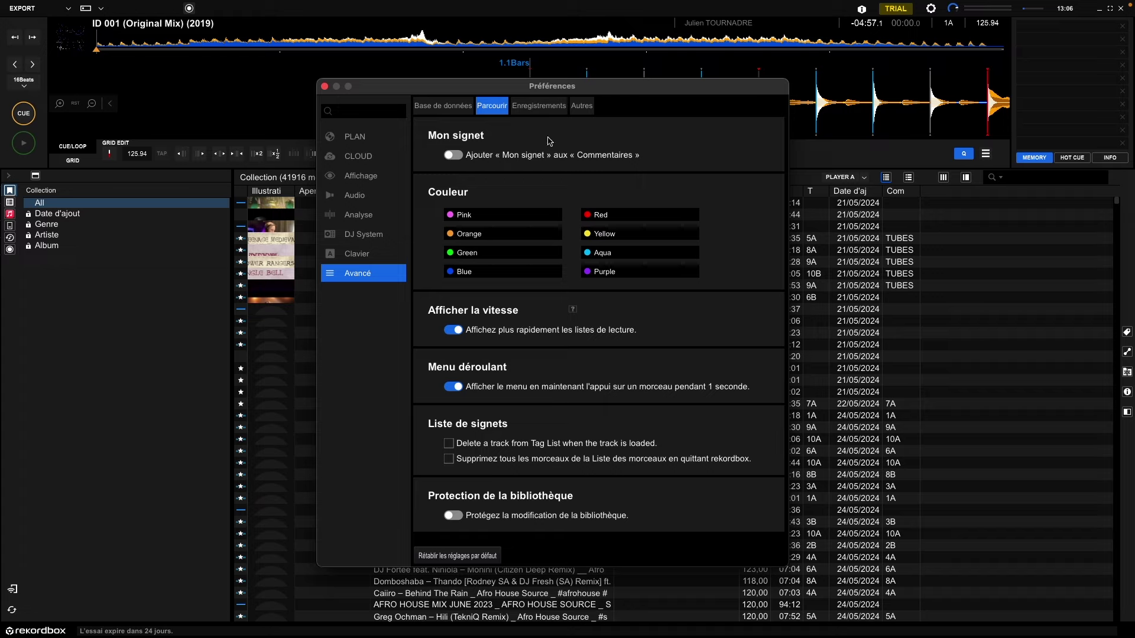
left_click(539, 106)
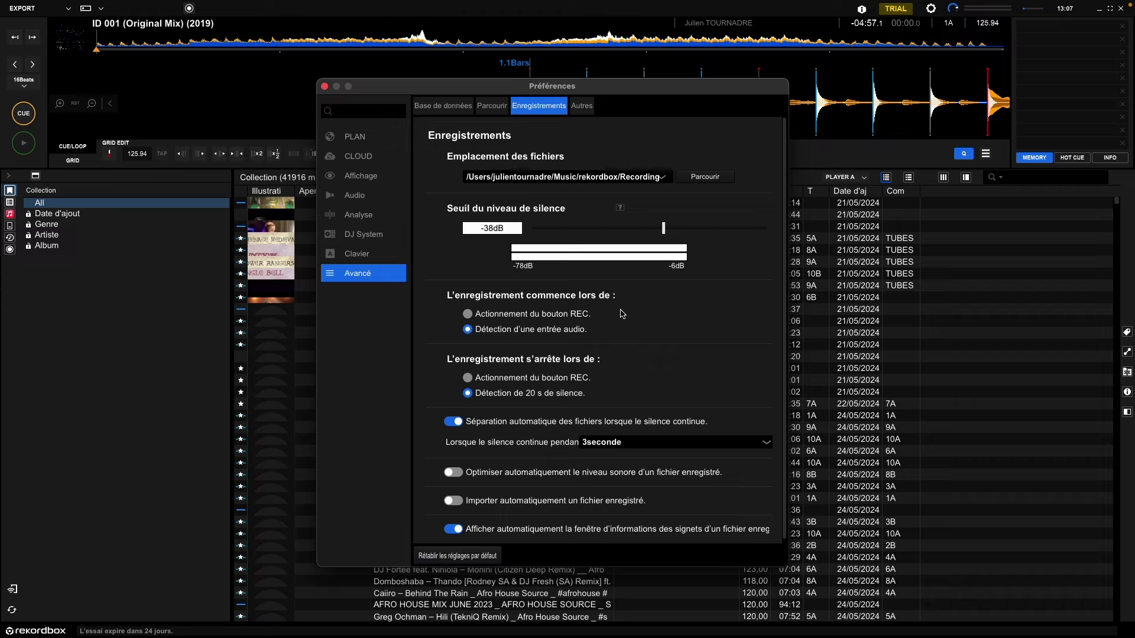
left_click(583, 106)
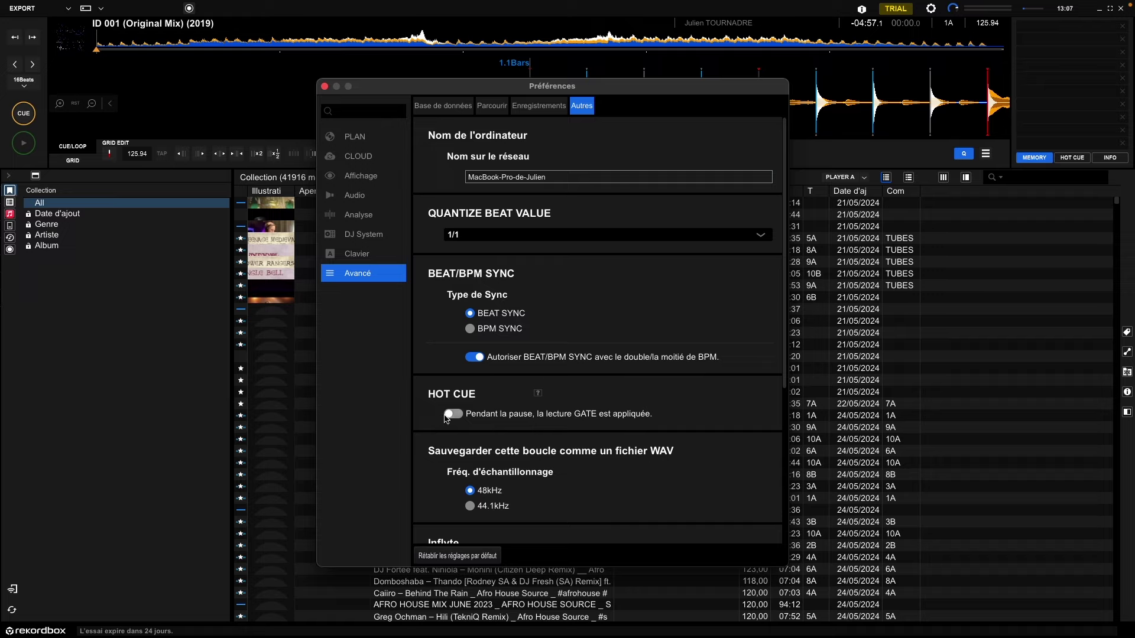
scroll(603, 412, "down", 2)
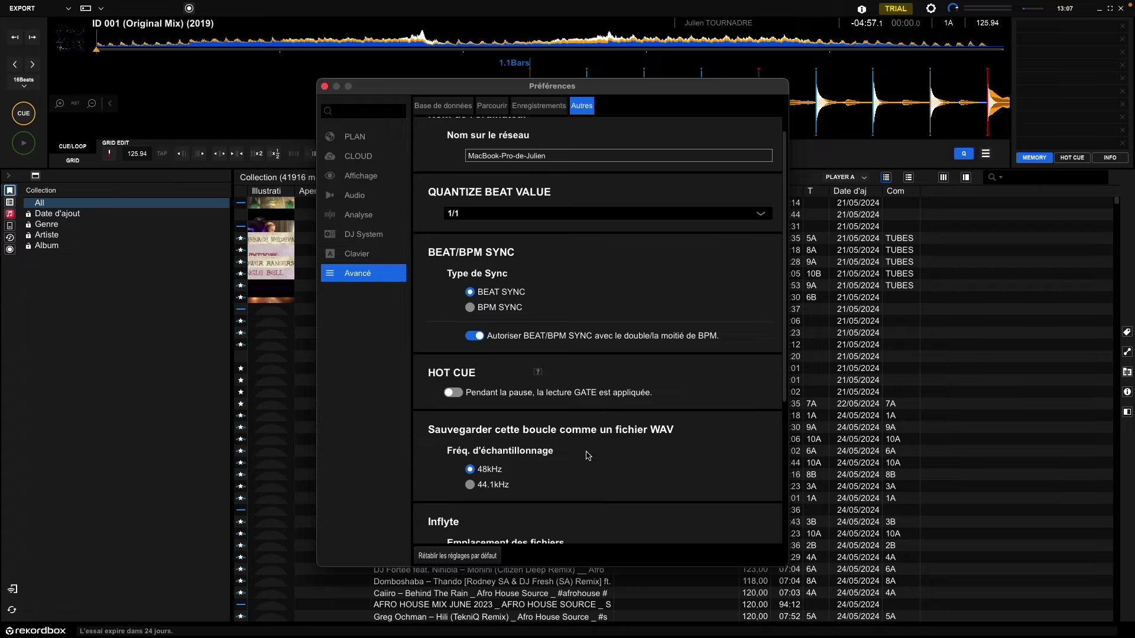
scroll(615, 455, "down", 5)
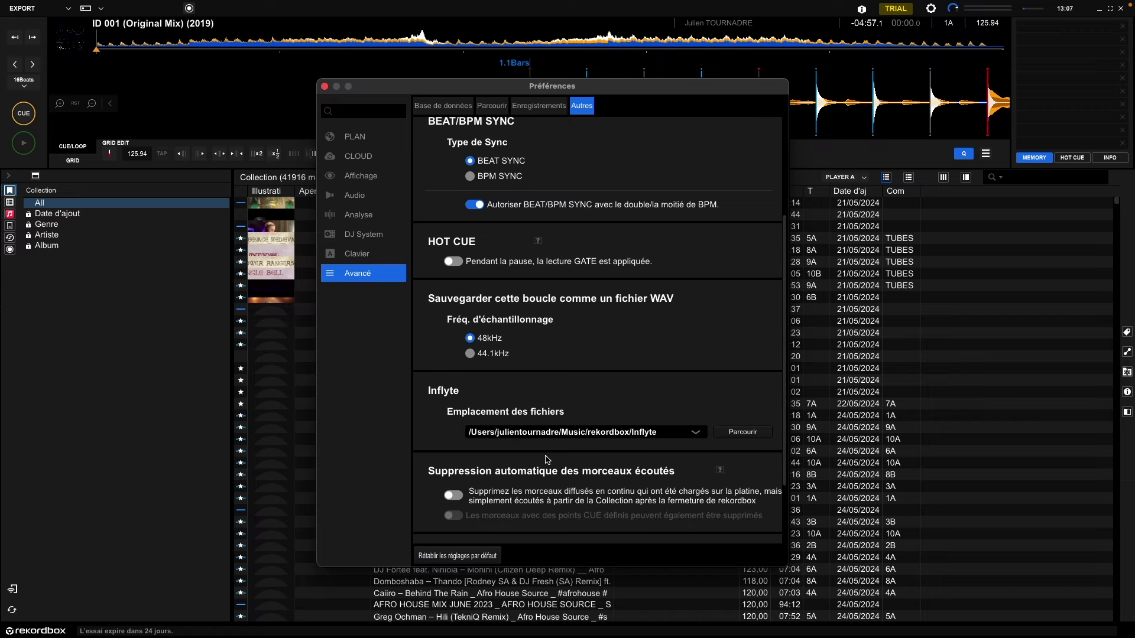
scroll(547, 460, "up", 6)
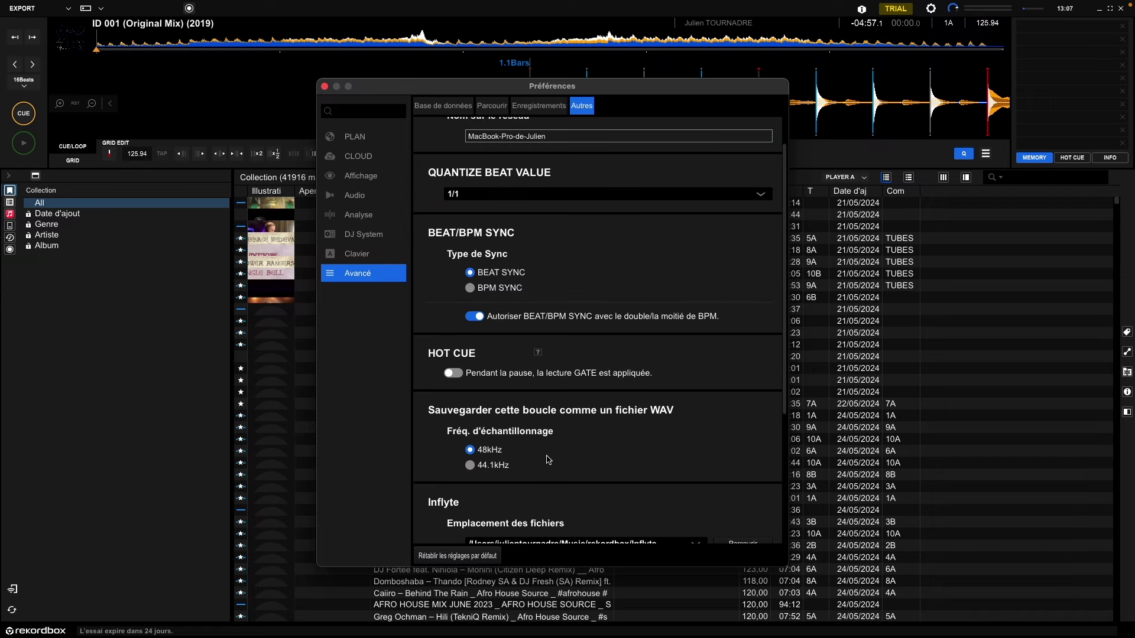
left_click(349, 140)
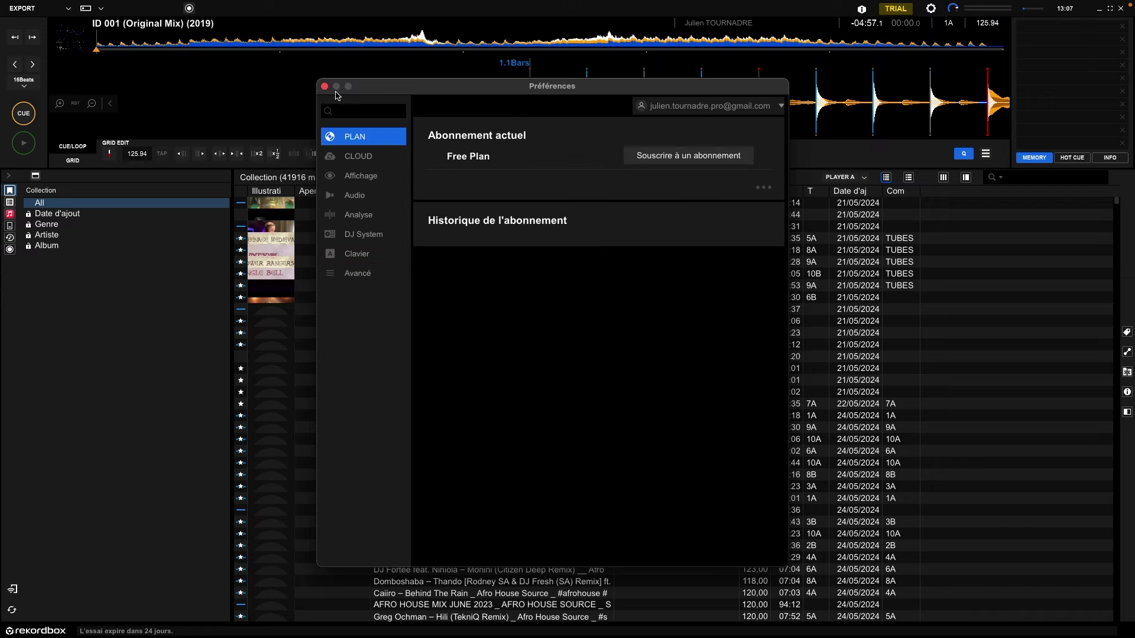
left_click(324, 86)
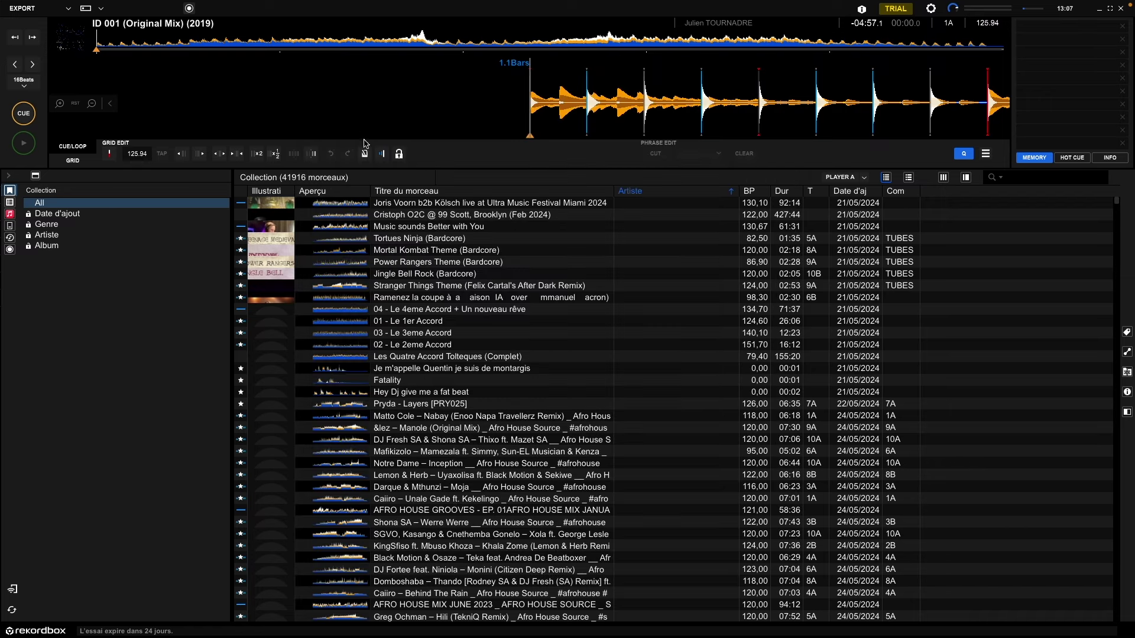
Reopen the preferences and search the settings for "cue", dismissing the Cloud Library Sync message.
left_click(931, 9)
left_click(353, 108)
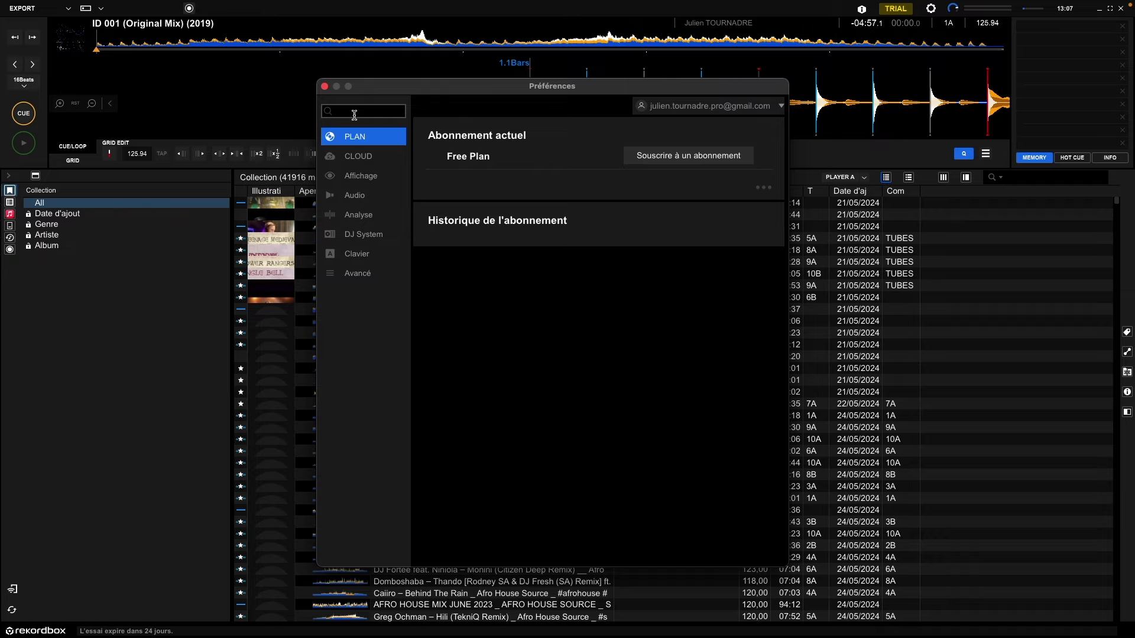
type("cue")
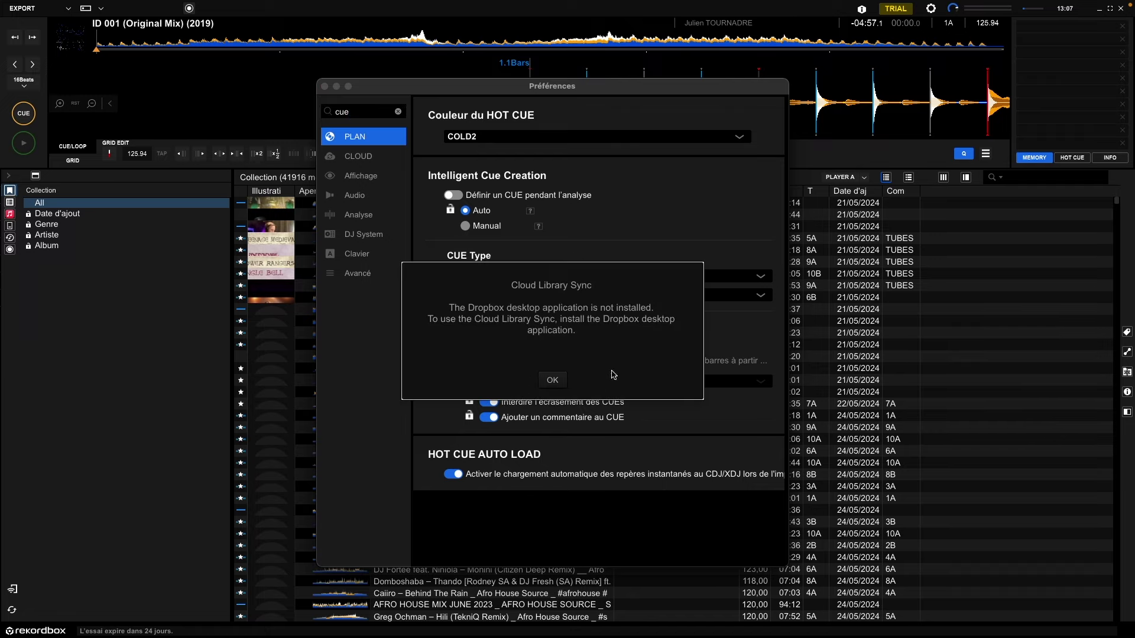
left_click(551, 381)
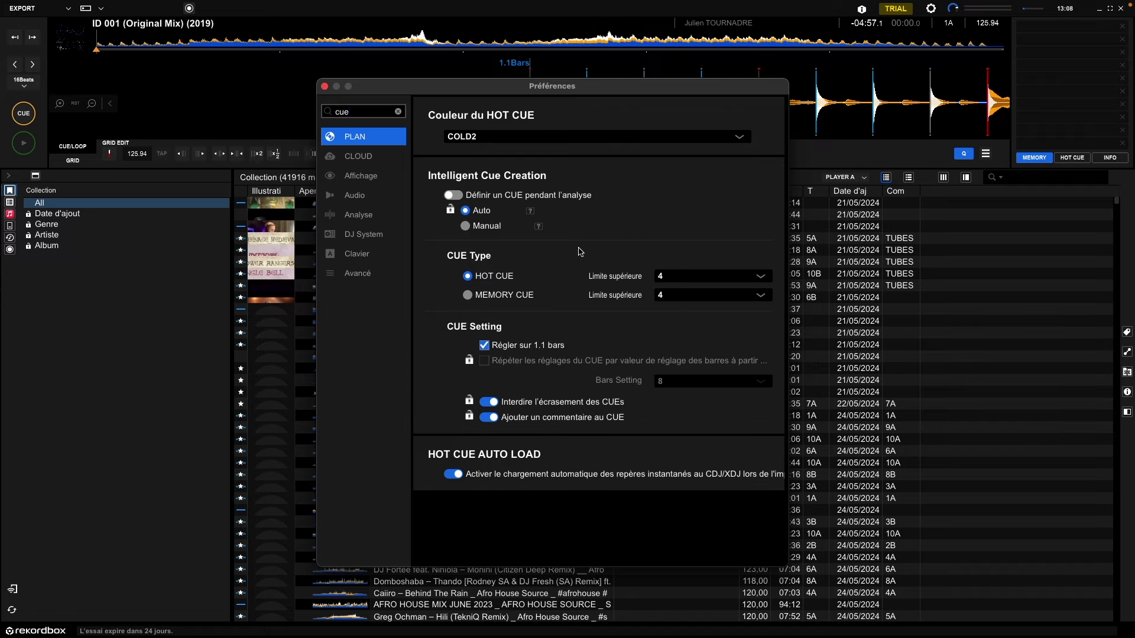